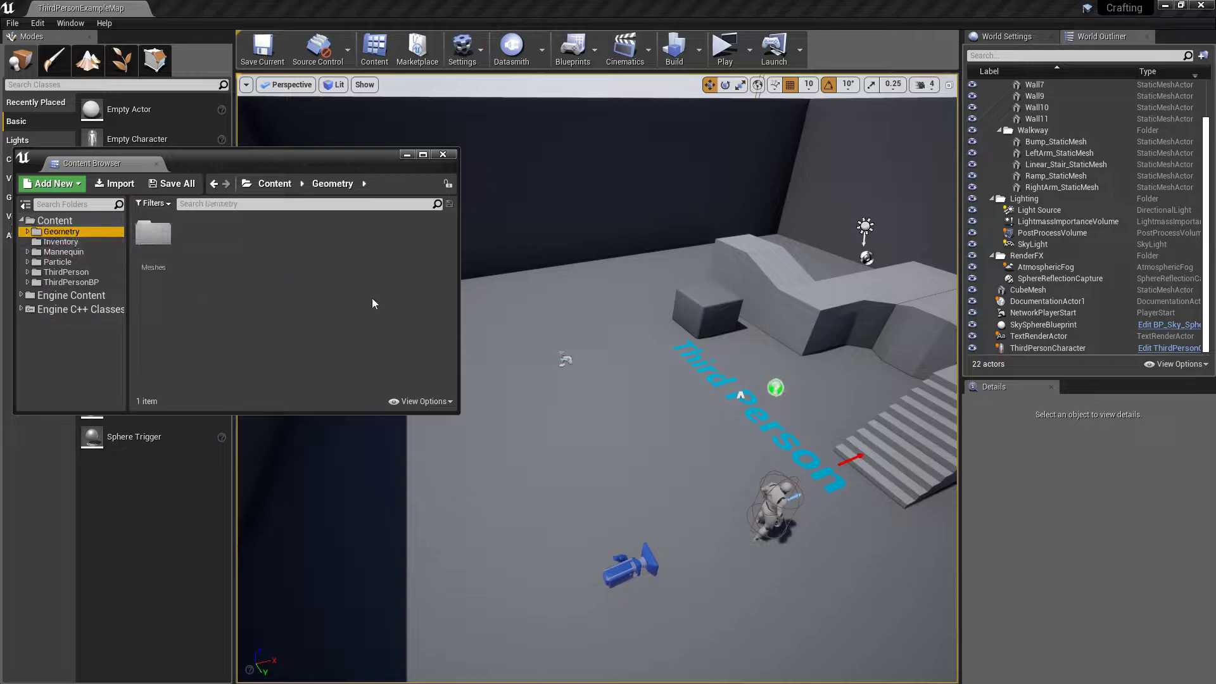
Place the 1M_Cube_Chamfer mesh from the Geometry/Meshes folder on the open floor of the level
double_click(152, 234)
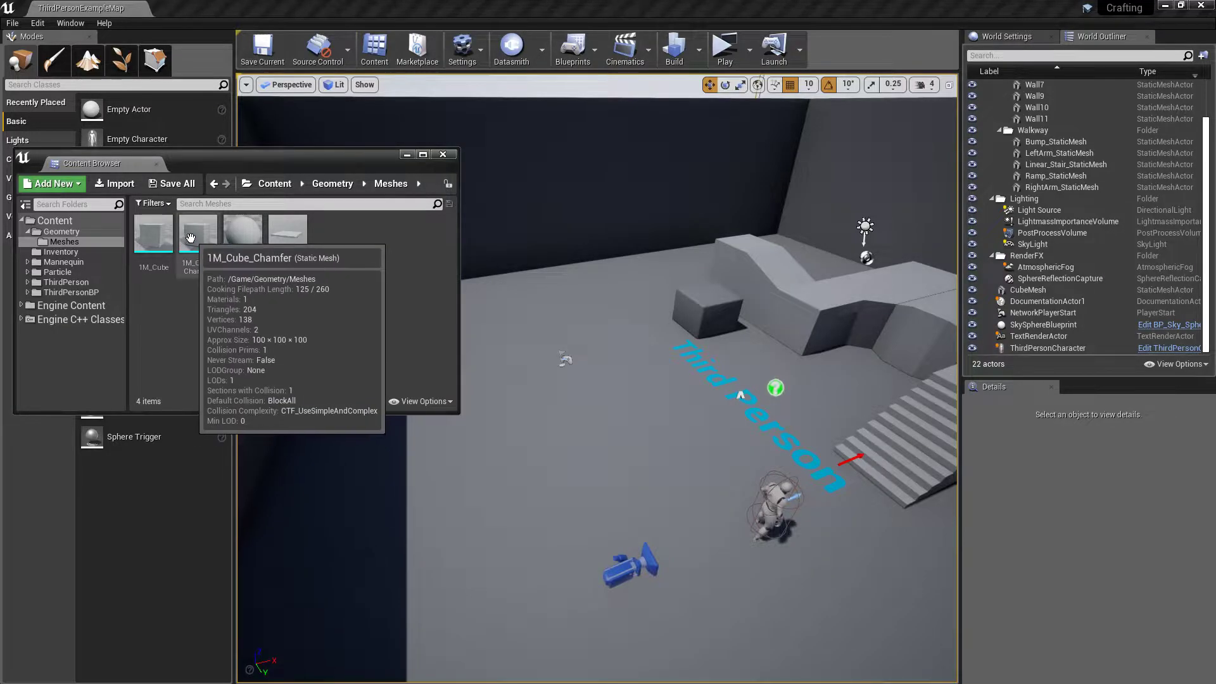
drag(198, 238, 516, 425)
click(413, 157)
Raise the chamfered cube above the floor to a Z location of 300
key(f)
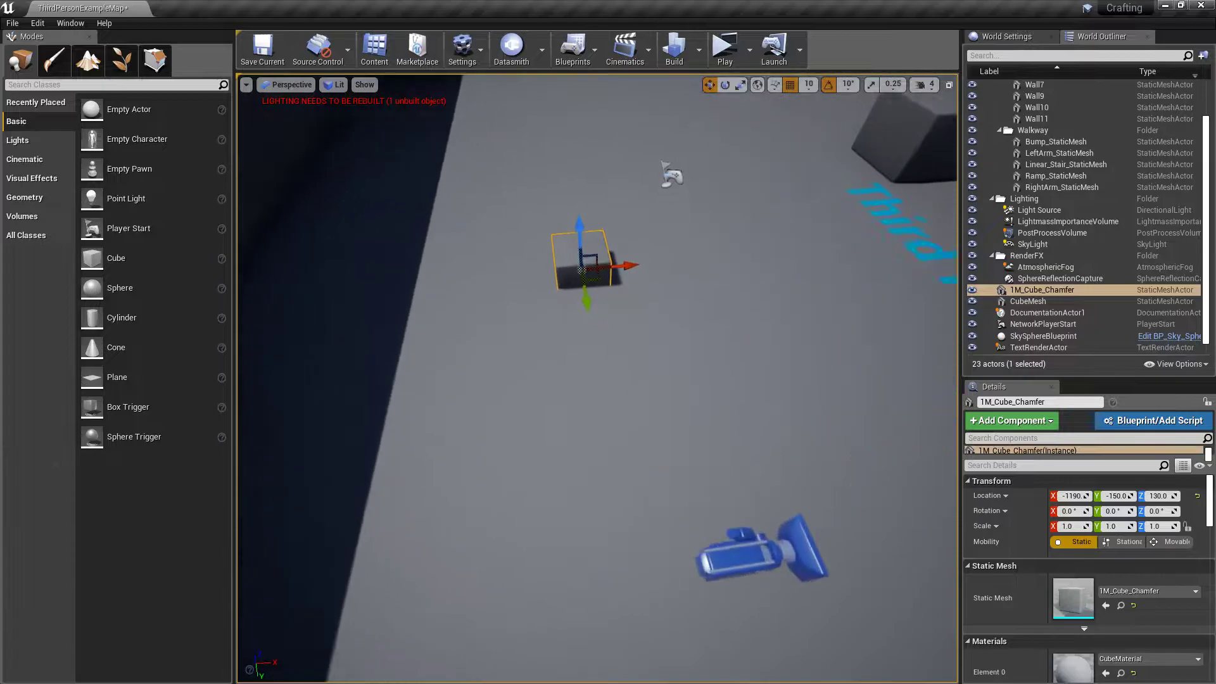
drag(577, 360, 579, 205)
right_drag(700, 374, 671, 405)
key(w)
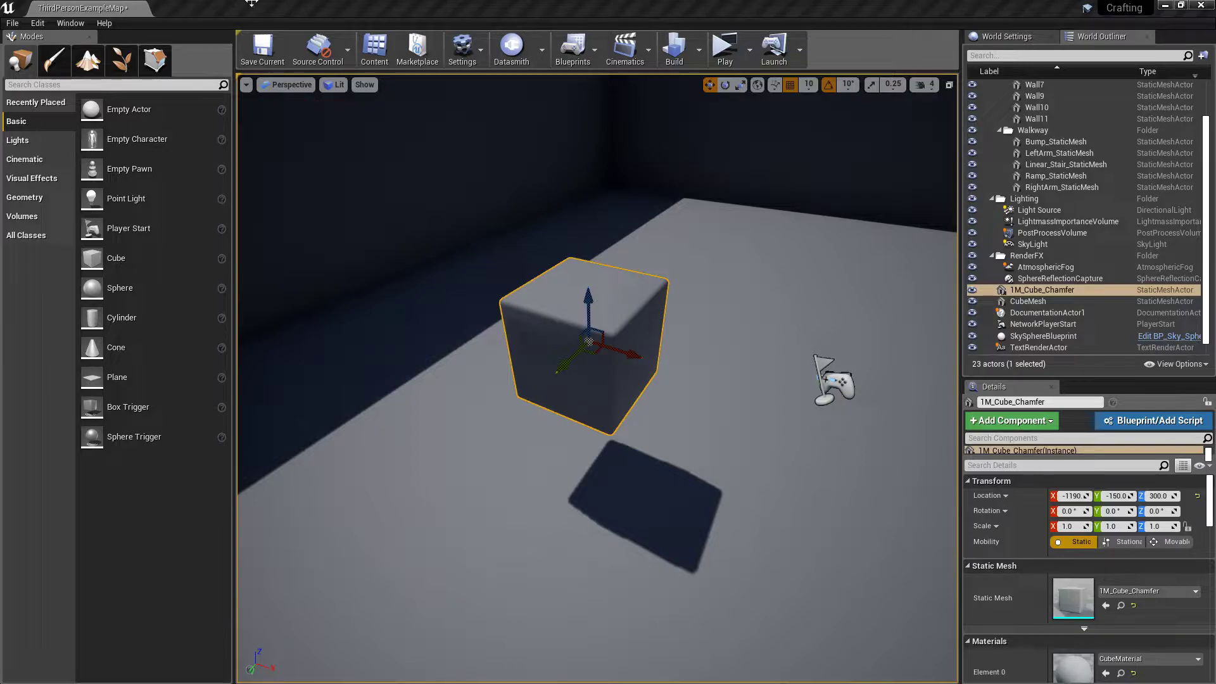
Create a new material named DirectionalMAt in the Meshes folder and open it for editing
click(375, 49)
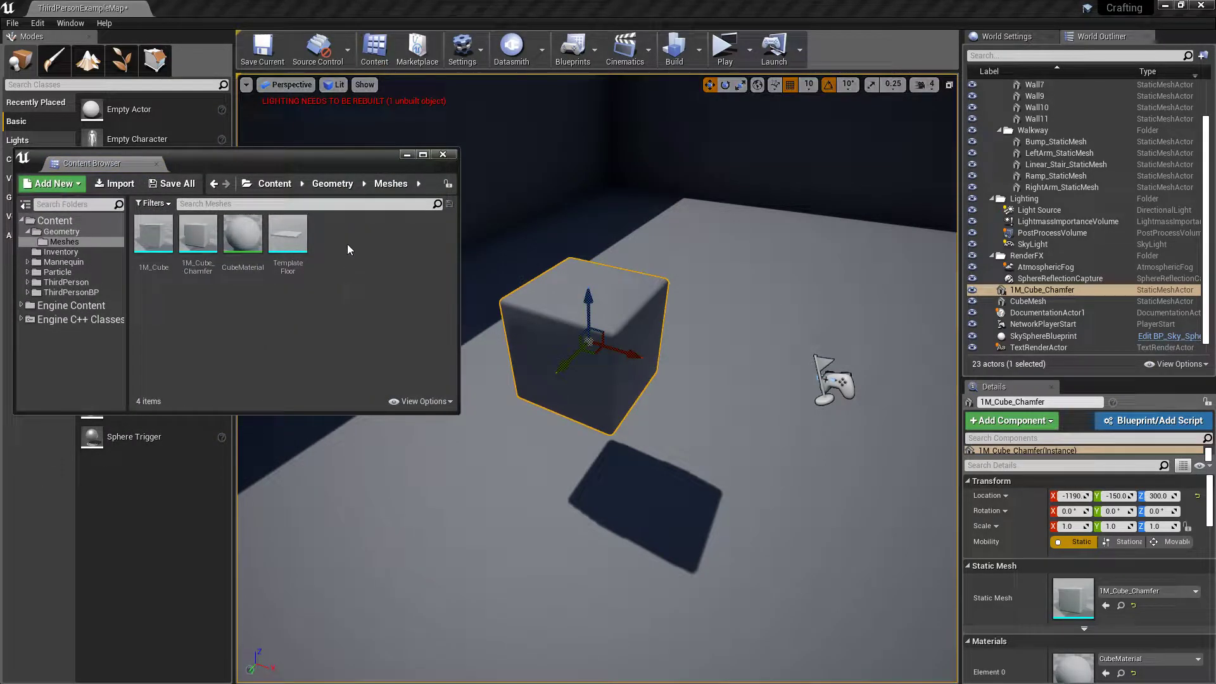
right_click(347, 244)
click(382, 390)
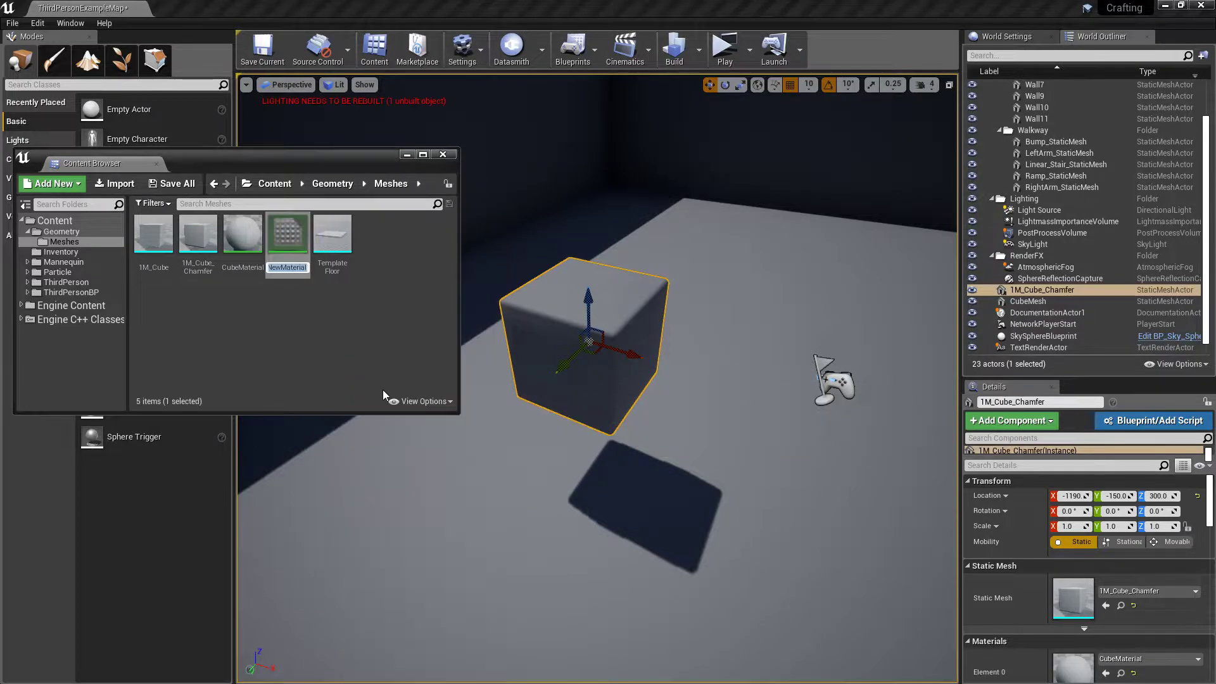
text(DirectionalMAt)
key(Return)
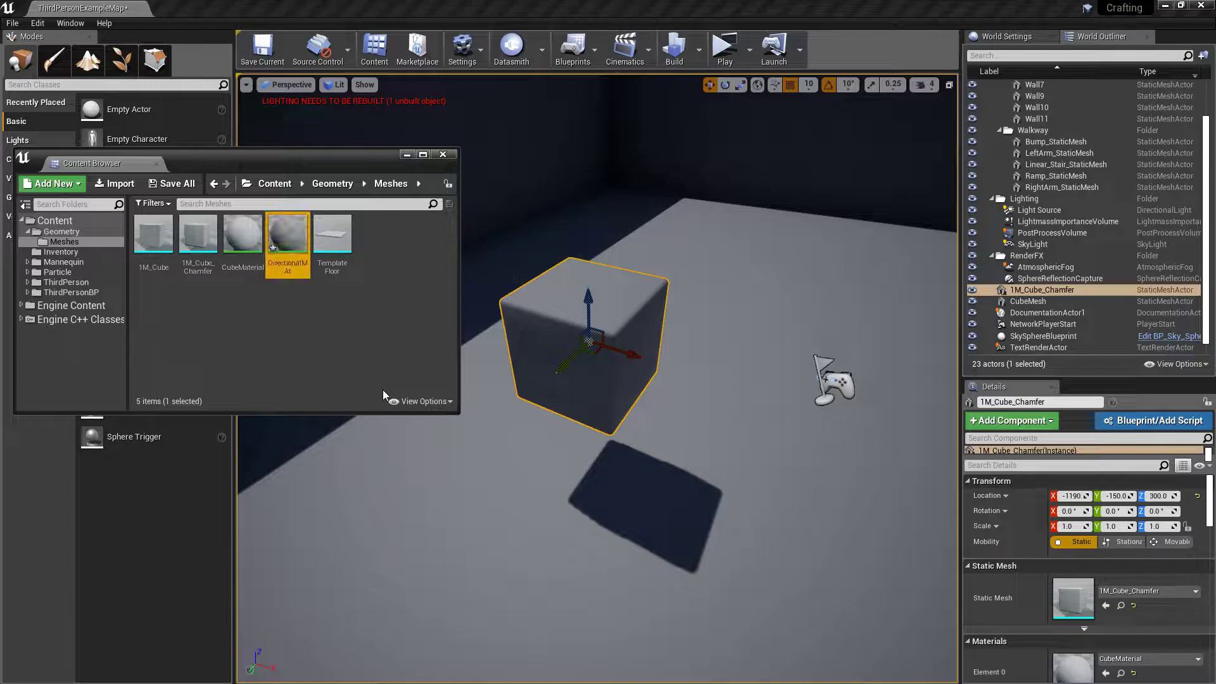
double_click(288, 237)
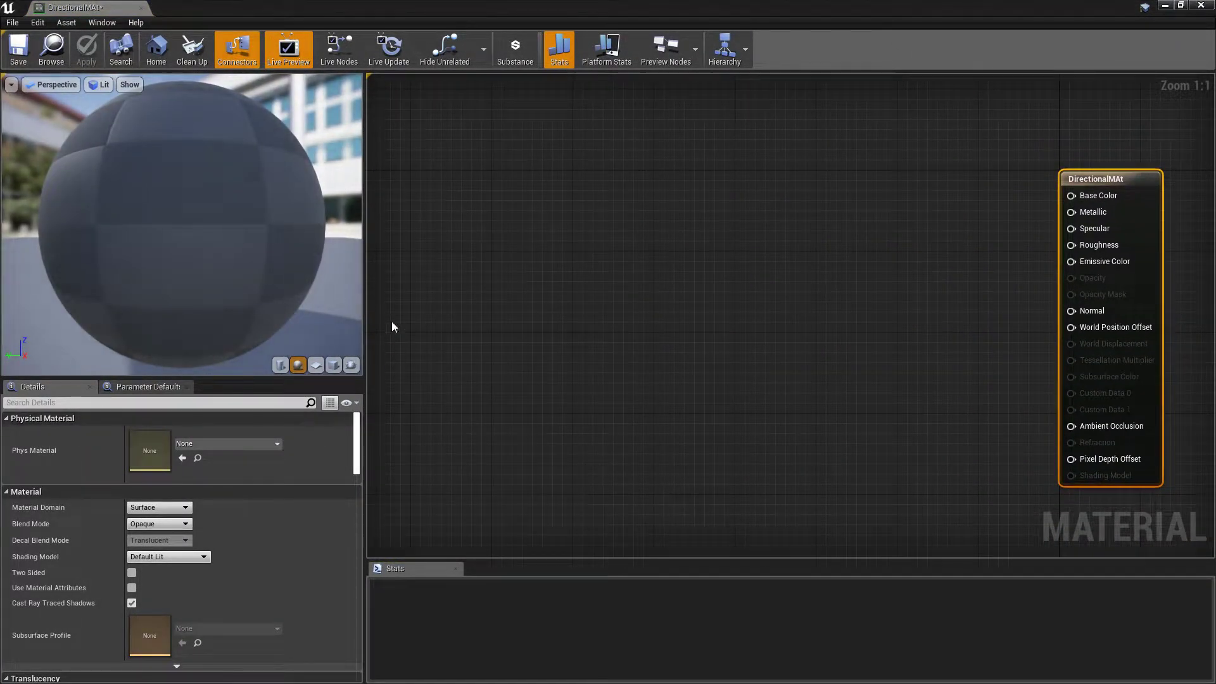
Add a VertexNormalWS node to the material graph
right_click(442, 204)
text(vert)
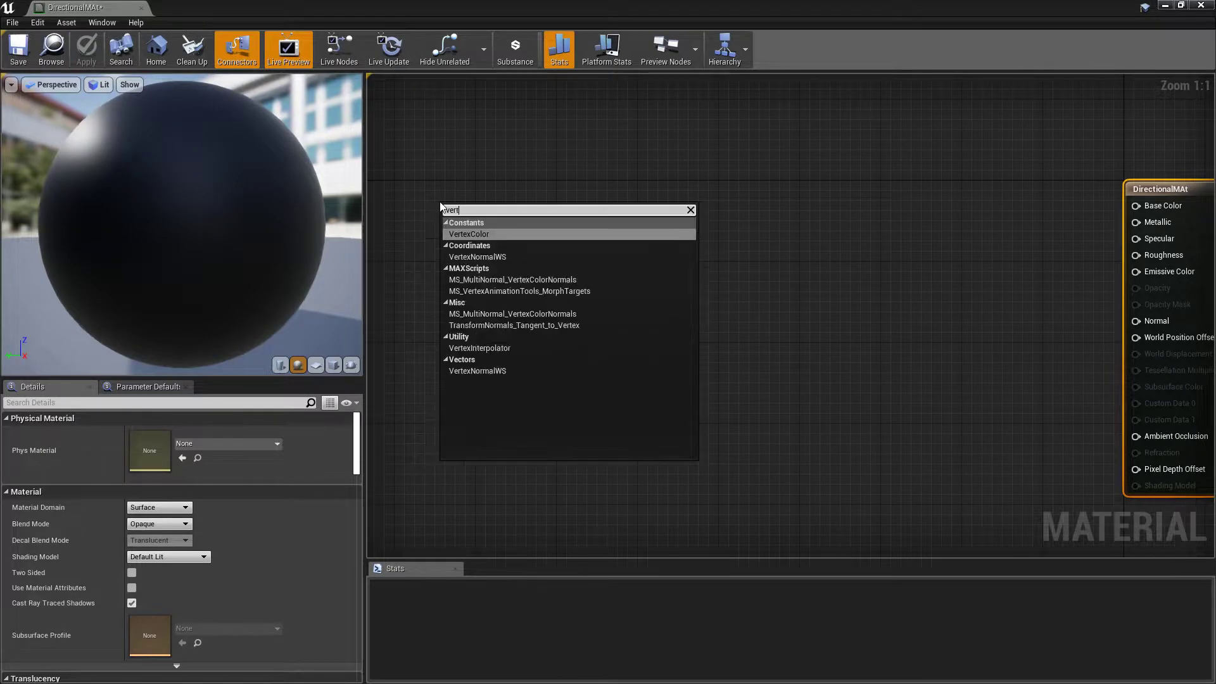
text(e)
key(Down)
key(Return)
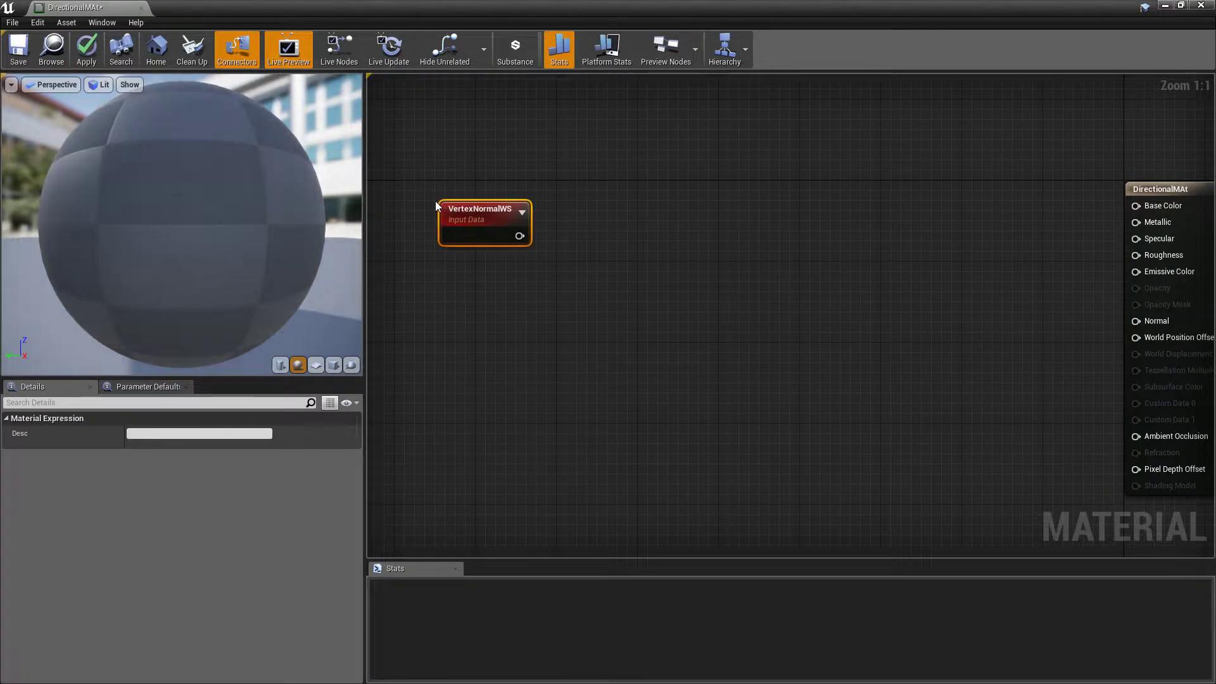
Add a three-component constant below the VertexNormalWS node, set its blue channel to 1, and align it beneath that node
click(464, 324)
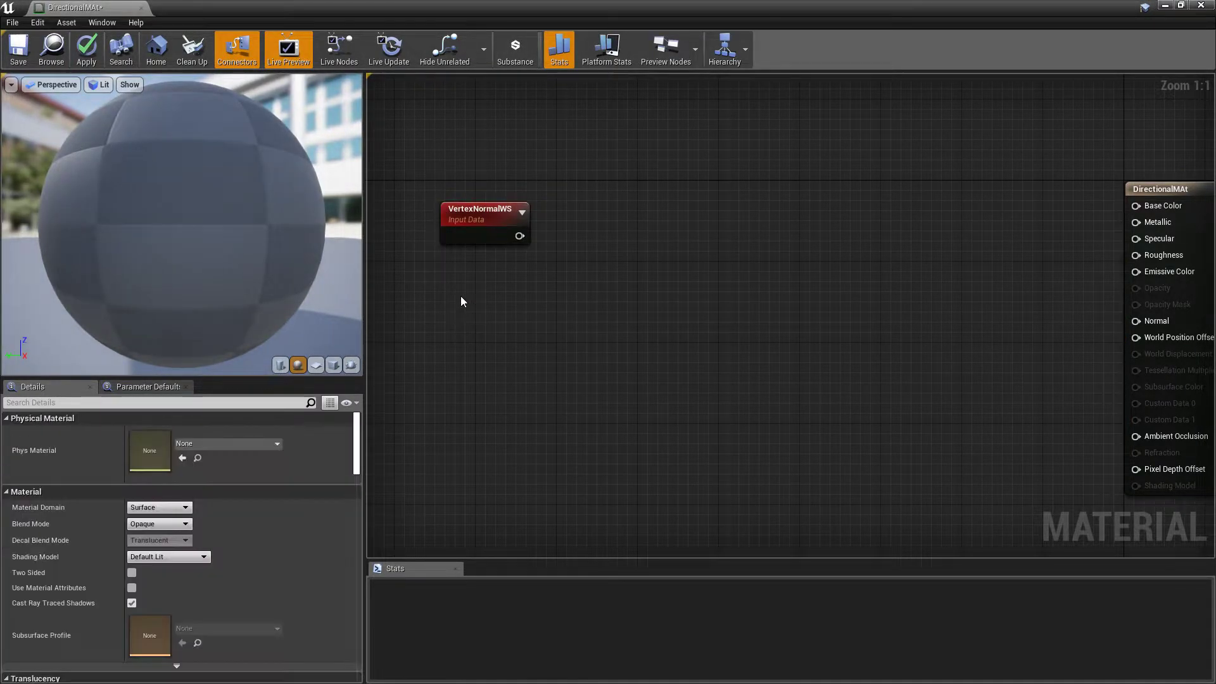
click(461, 295)
click(182, 434)
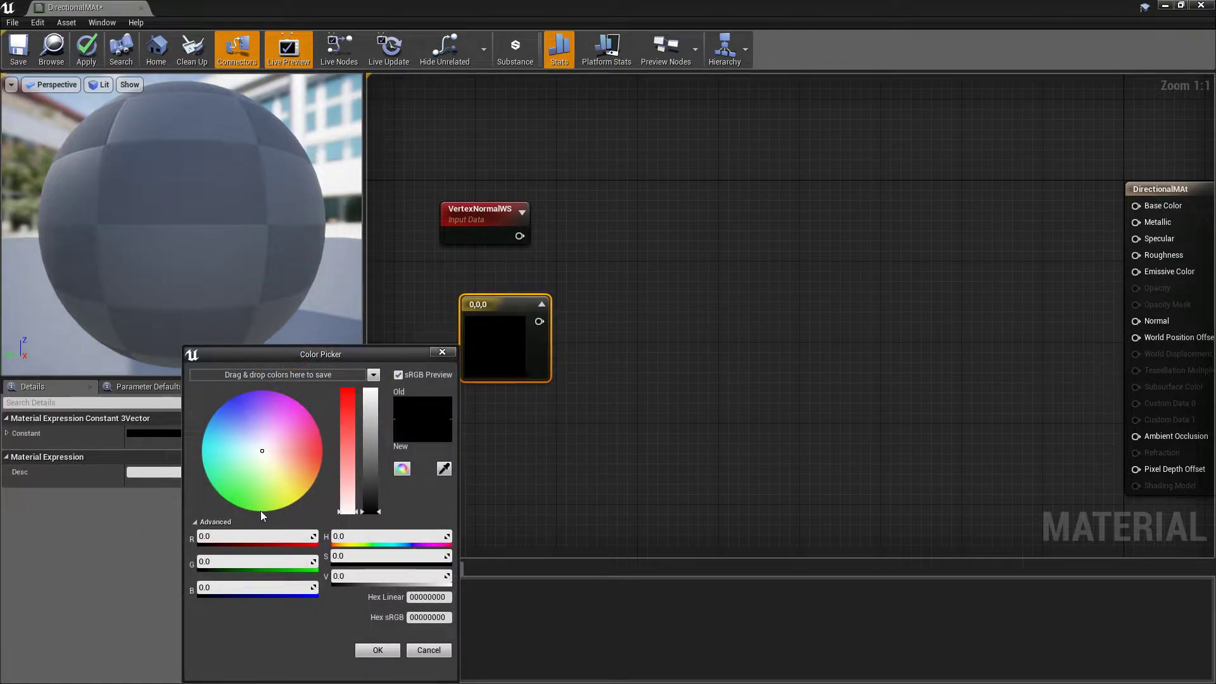
click(239, 588)
text(1)
key(Return)
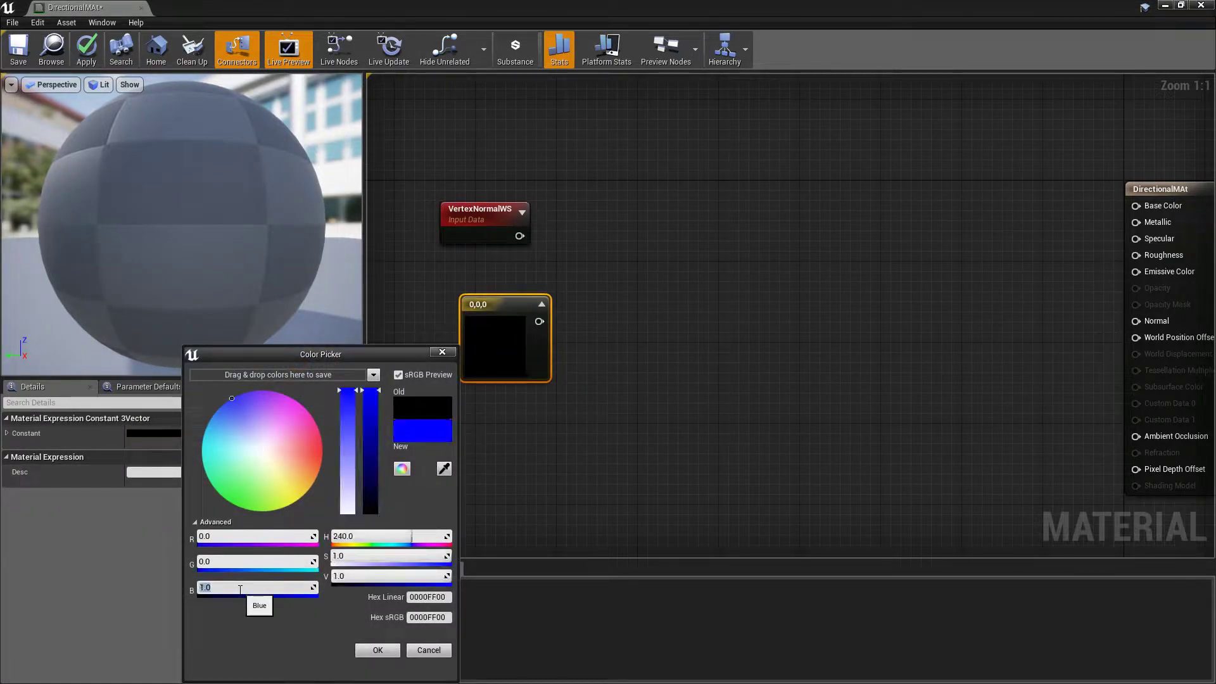
click(378, 650)
drag(490, 309, 466, 307)
right_drag(593, 292, 596, 338)
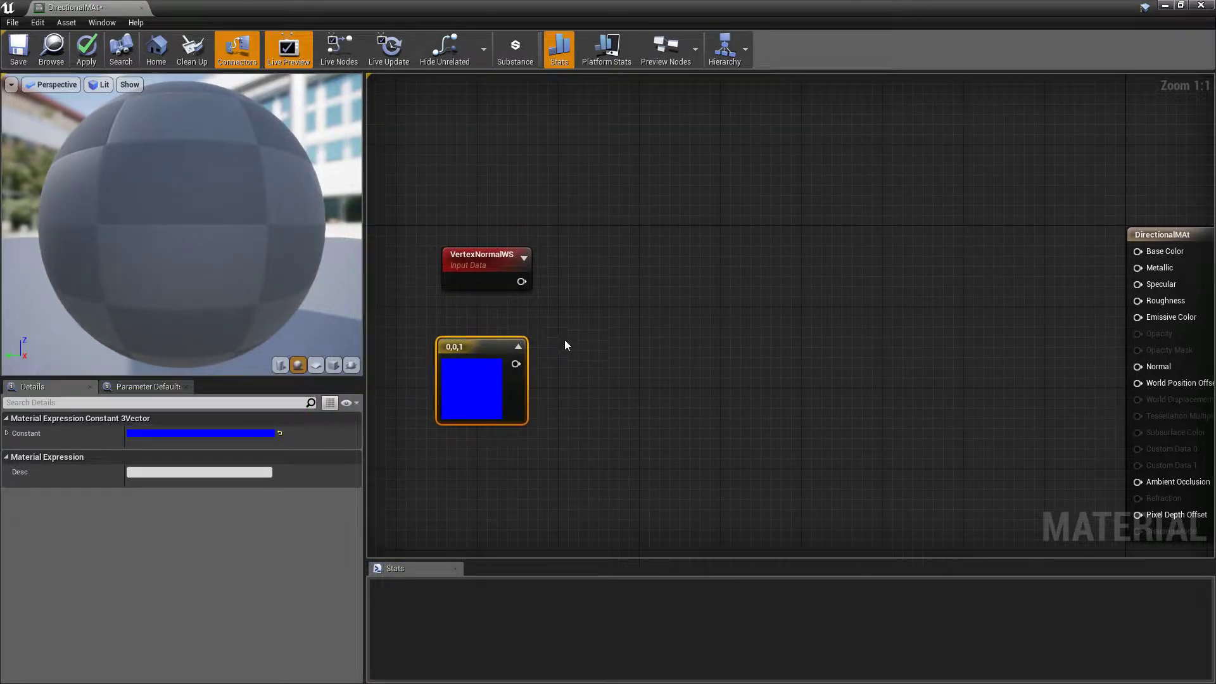
Add a DotProduct node with VertexNormalWS feeding input A and the blue 0,0,1 constant feeding input B
drag(519, 282, 612, 307)
text(dot)
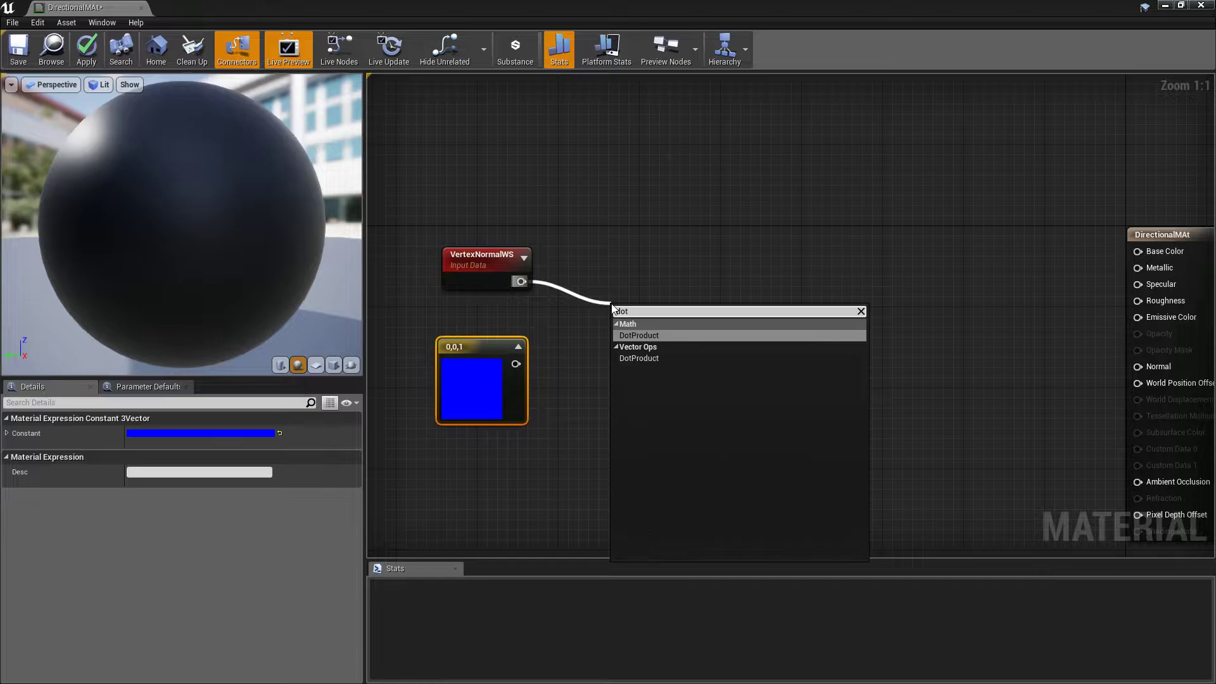
key(Return)
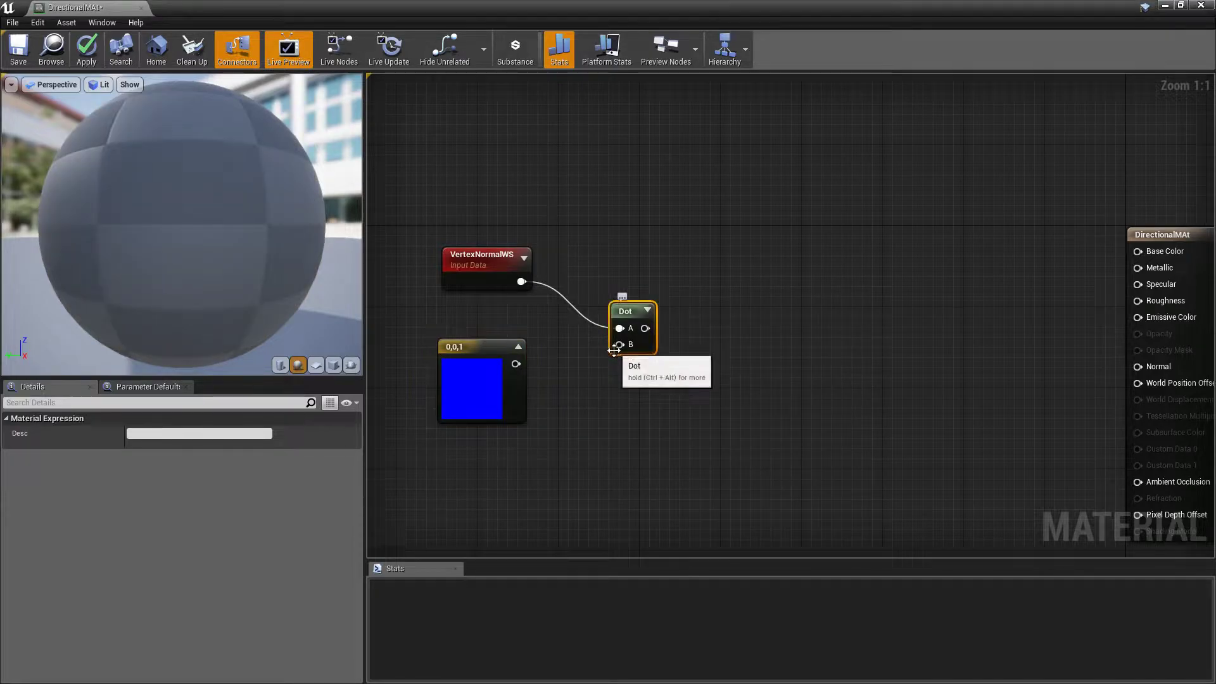
drag(620, 345, 516, 363)
Add a Power node with the Dot result feeding its Base input
right_drag(677, 404, 604, 410)
drag(572, 334, 656, 327)
text(pow)
key(Return)
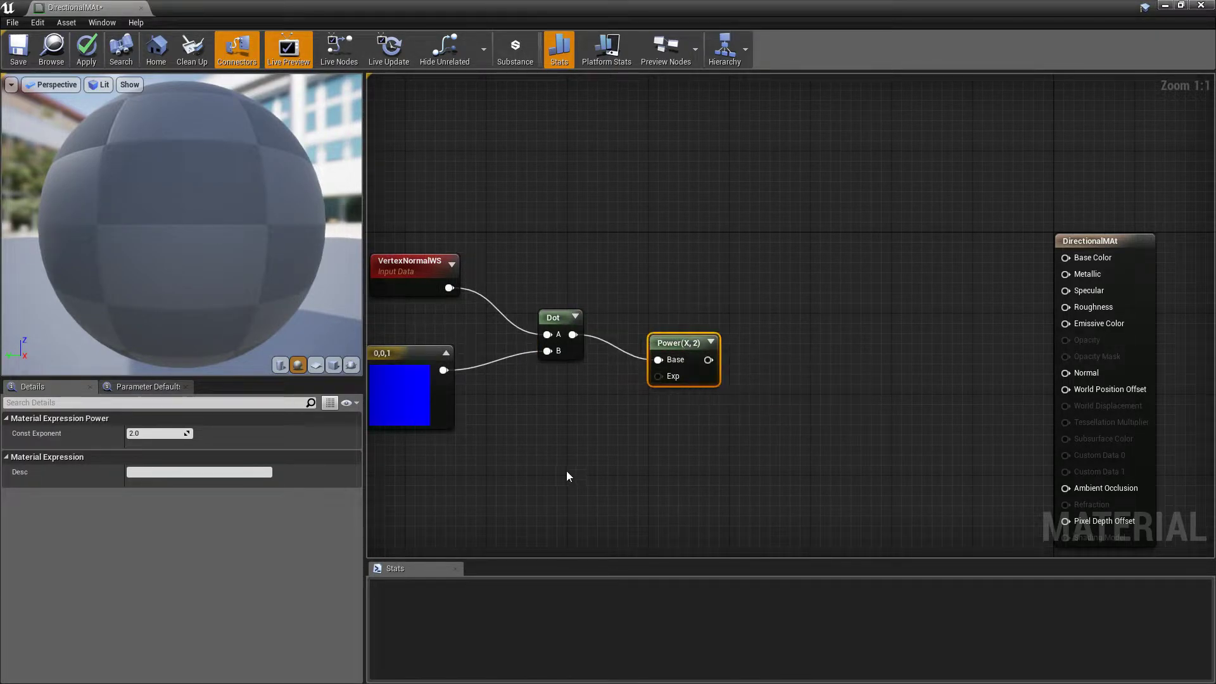
Add a scalar constant, connect it to the Power node's Exp input, and set its value to 1.58
right_drag(587, 454, 620, 410)
click(582, 374)
drag(600, 394, 691, 333)
click(155, 433)
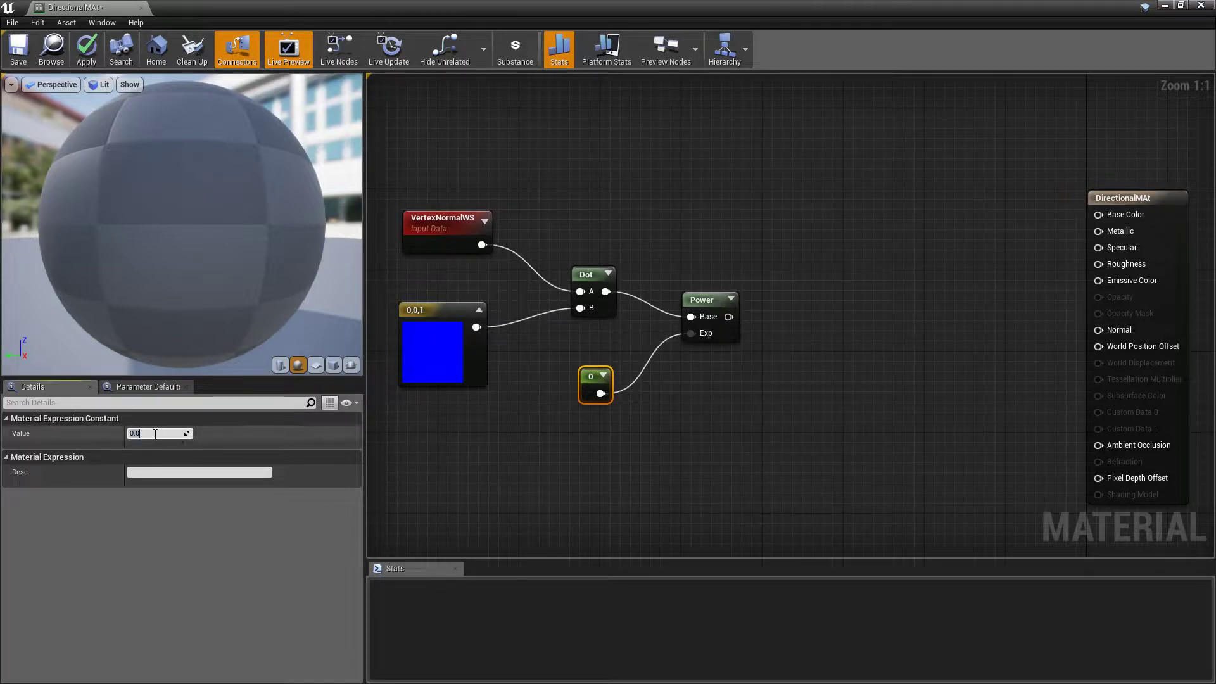
text(1.58)
key(Return)
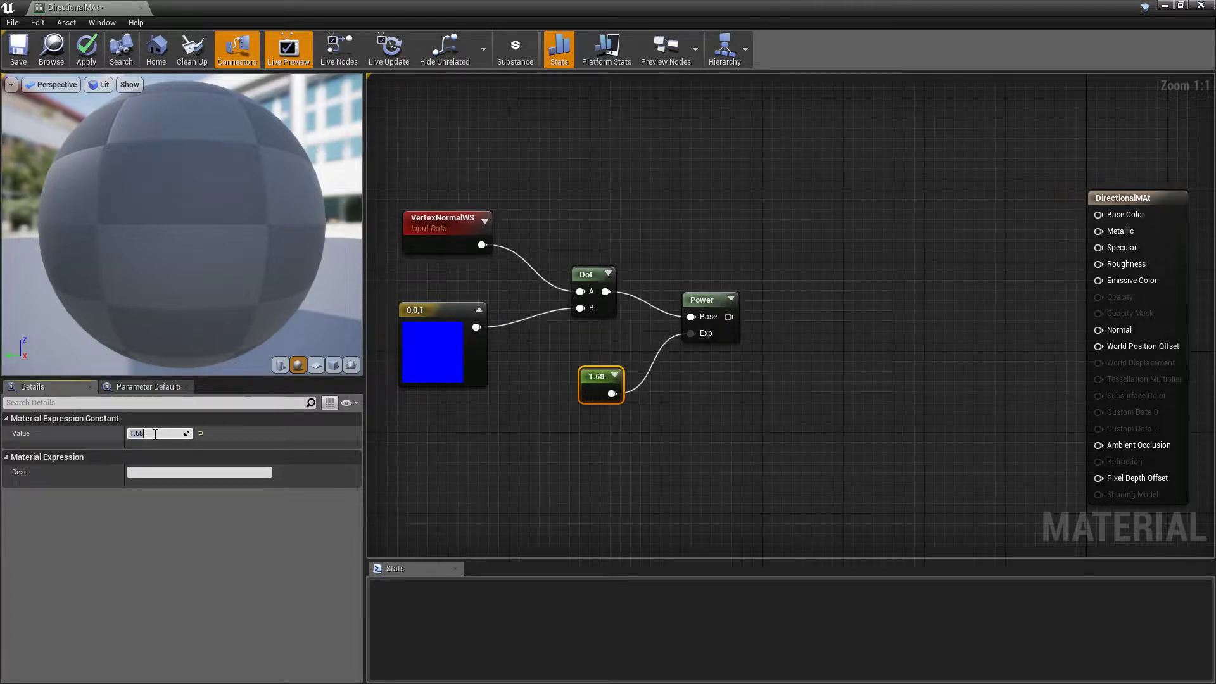
click(810, 357)
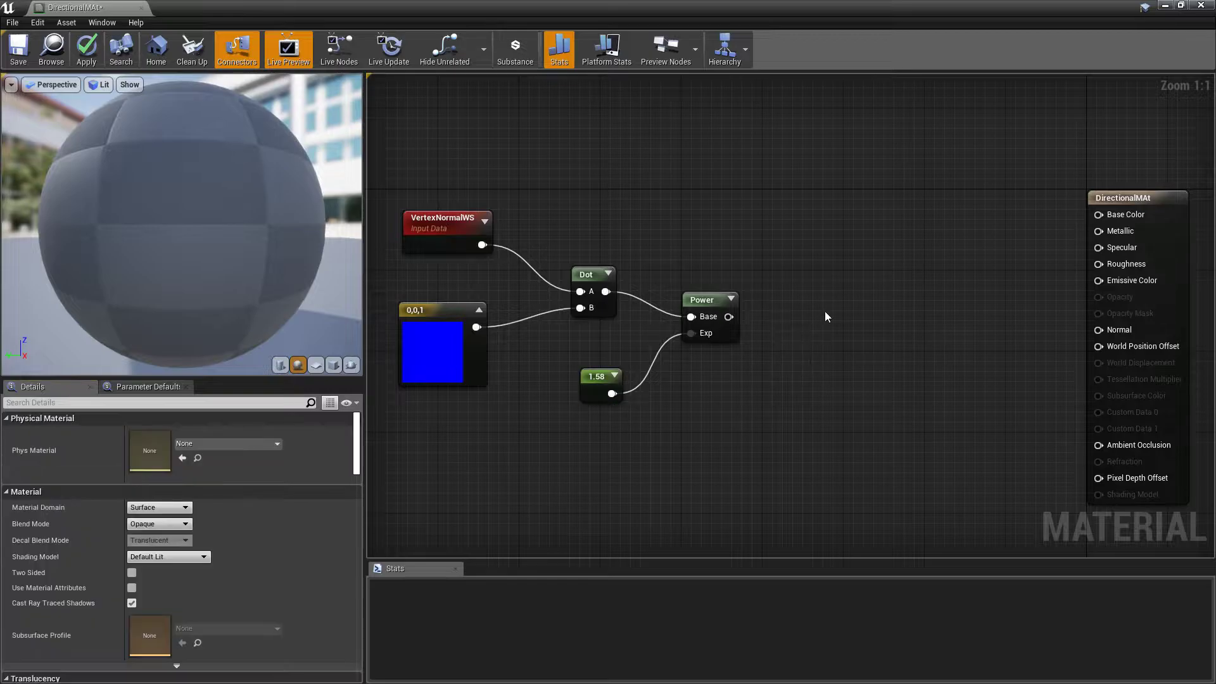
Add a Multiply node with the Power result in input A and a new 2.932 constant in input B
click(825, 311)
drag(833, 337, 728, 318)
key(1)
click(730, 386)
drag(752, 406, 834, 352)
click(146, 433)
text(2.)
key(Return)
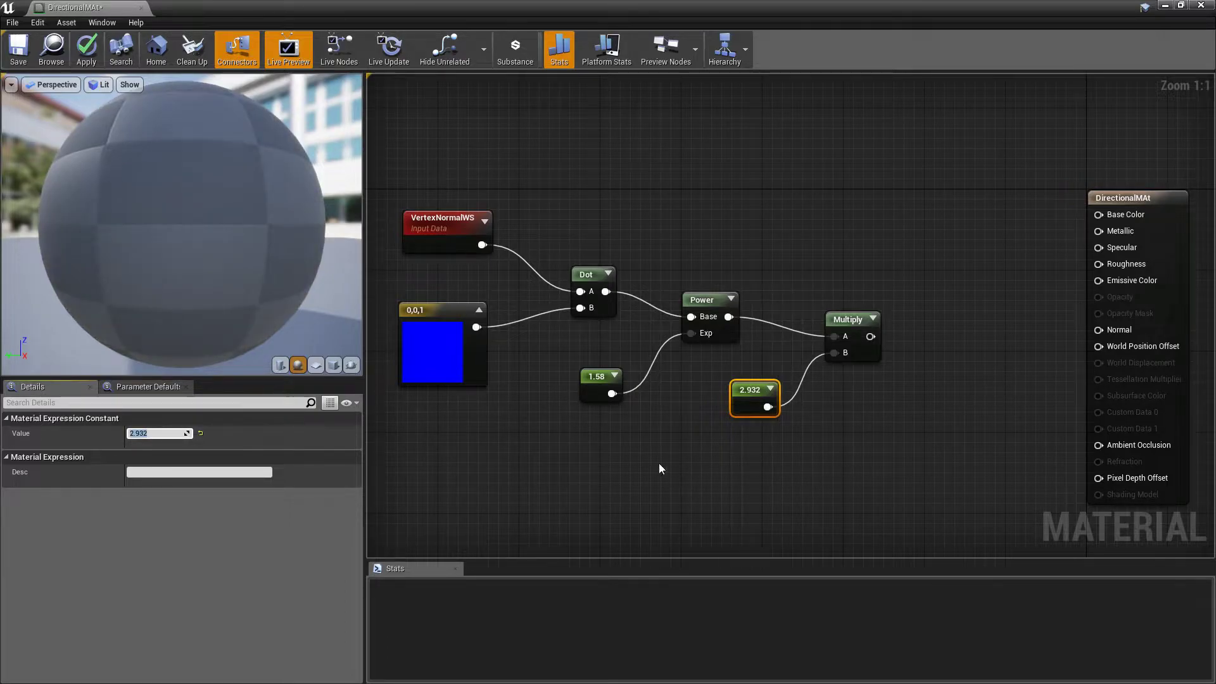
Set the description of the 1.58 constant to Blend and of the 2.932 constant to BlendHardness
right_drag(662, 469, 618, 446)
drag(647, 410, 546, 367)
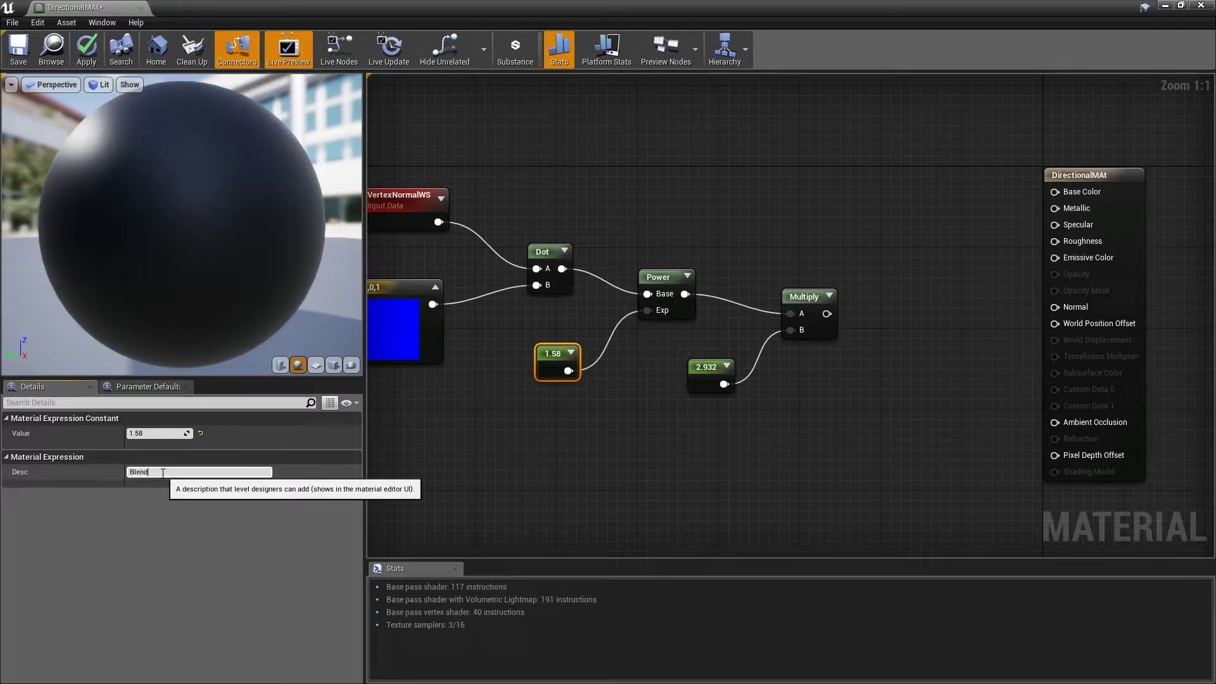
key(Return)
click(699, 371)
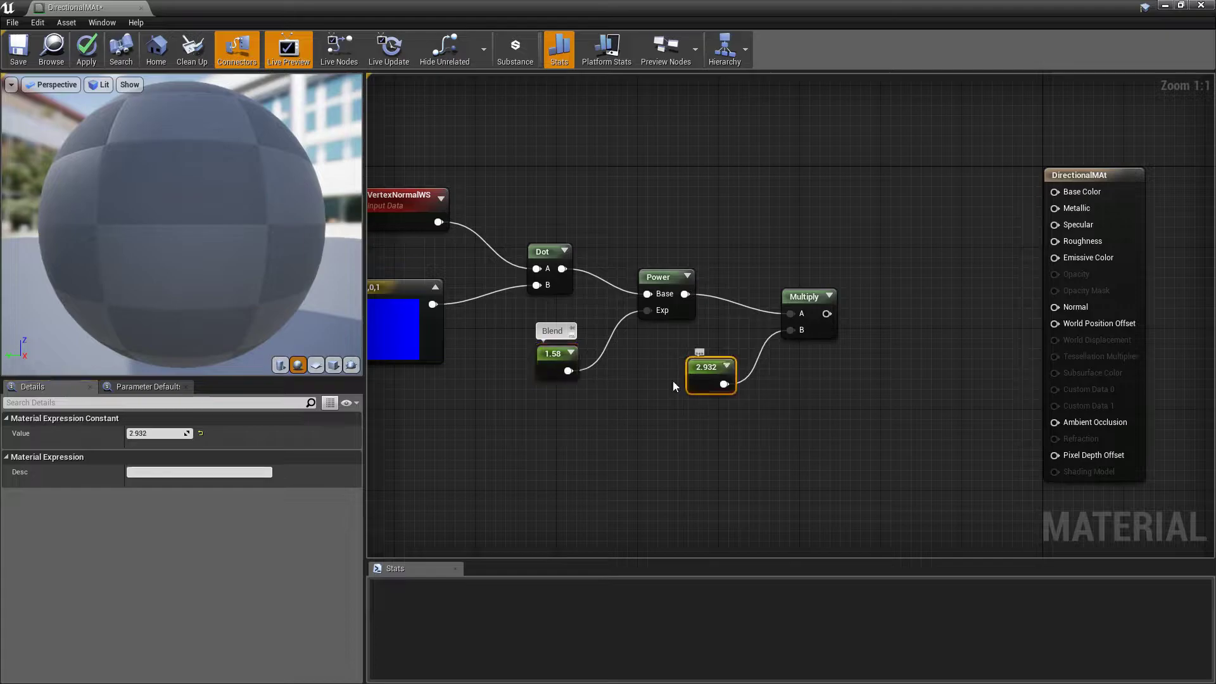
click(152, 473)
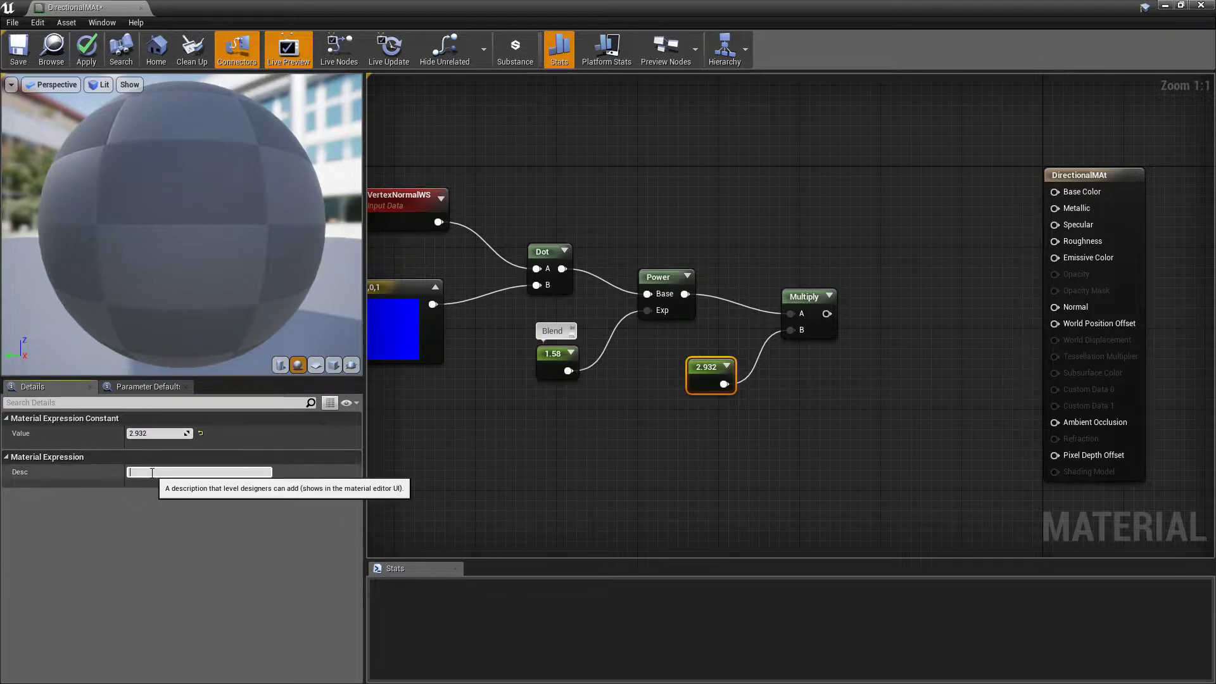
text(BlendHardness)
key(Return)
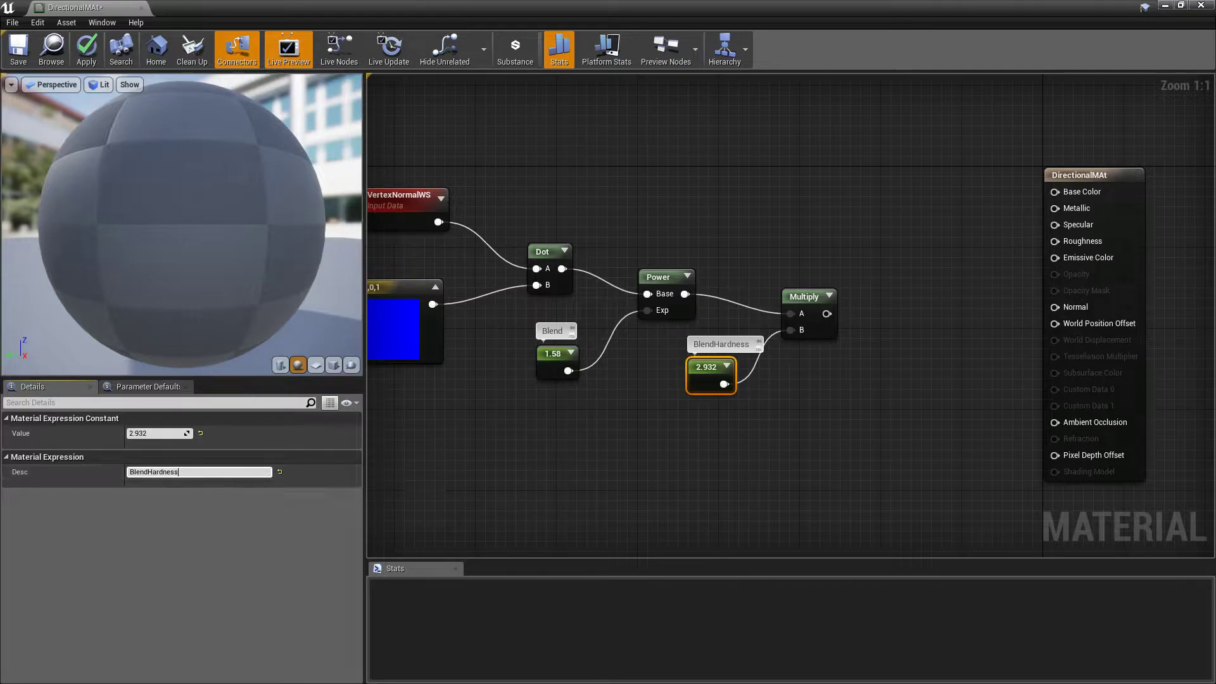
click(671, 472)
Select the whole chain of nodes and move it away from the material output node to free up space
right_drag(686, 452, 799, 431)
scroll(632, 247, down, 3)
drag(458, 172, 872, 407)
drag(823, 268, 507, 227)
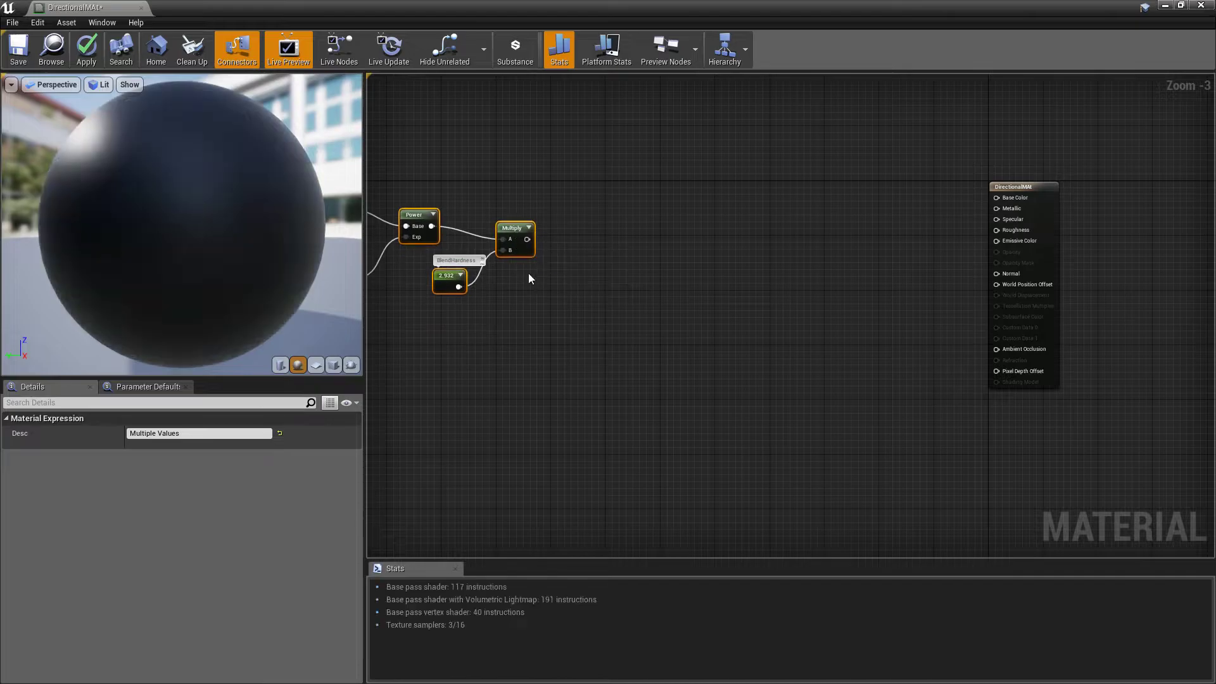
Add a Clamp node fed by the Multiply result and move it level with the Multiply node
right_drag(543, 292, 595, 357)
scroll(595, 357, up, 3)
drag(578, 338, 658, 344)
text(clamp)
key(Return)
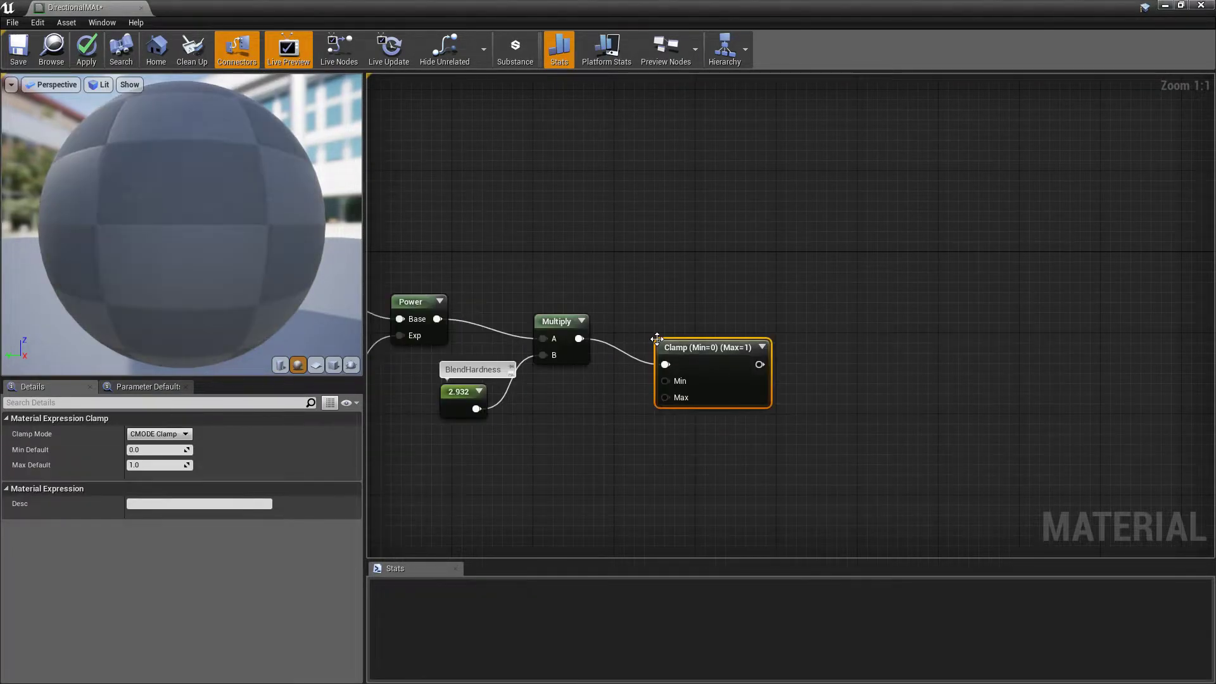
drag(678, 347, 681, 331)
Preview the Clamp node on the sphere and inspect the directional mask from different angles
right_click(683, 330)
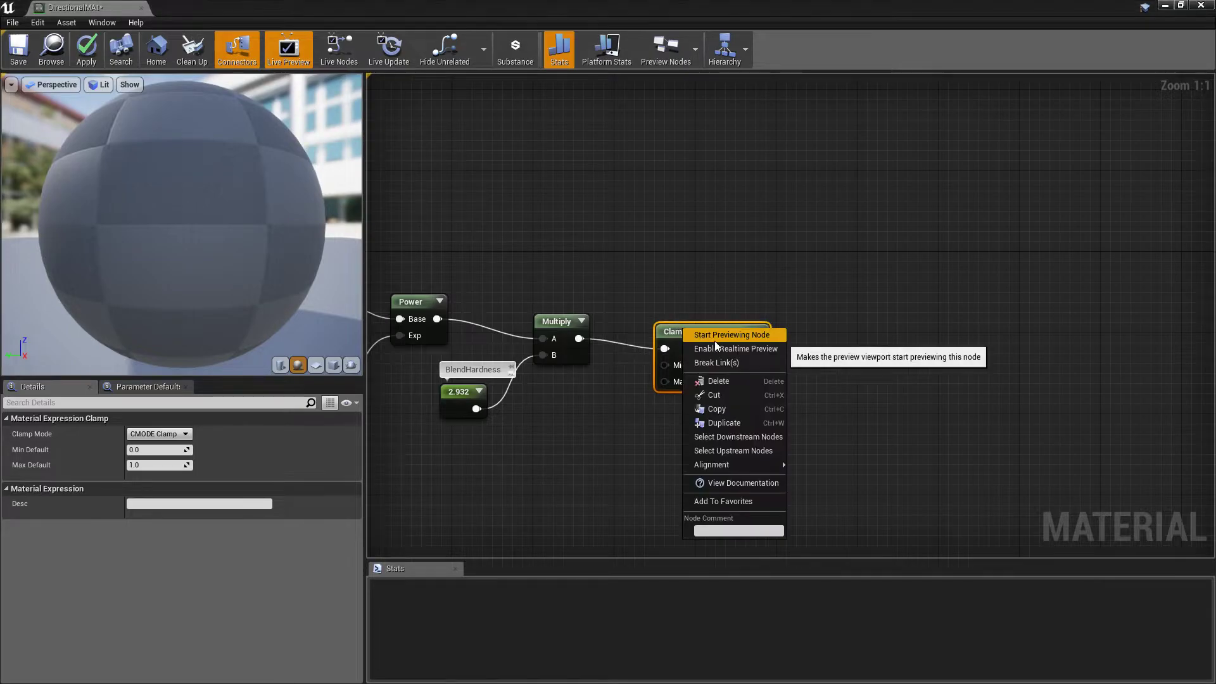
click(716, 338)
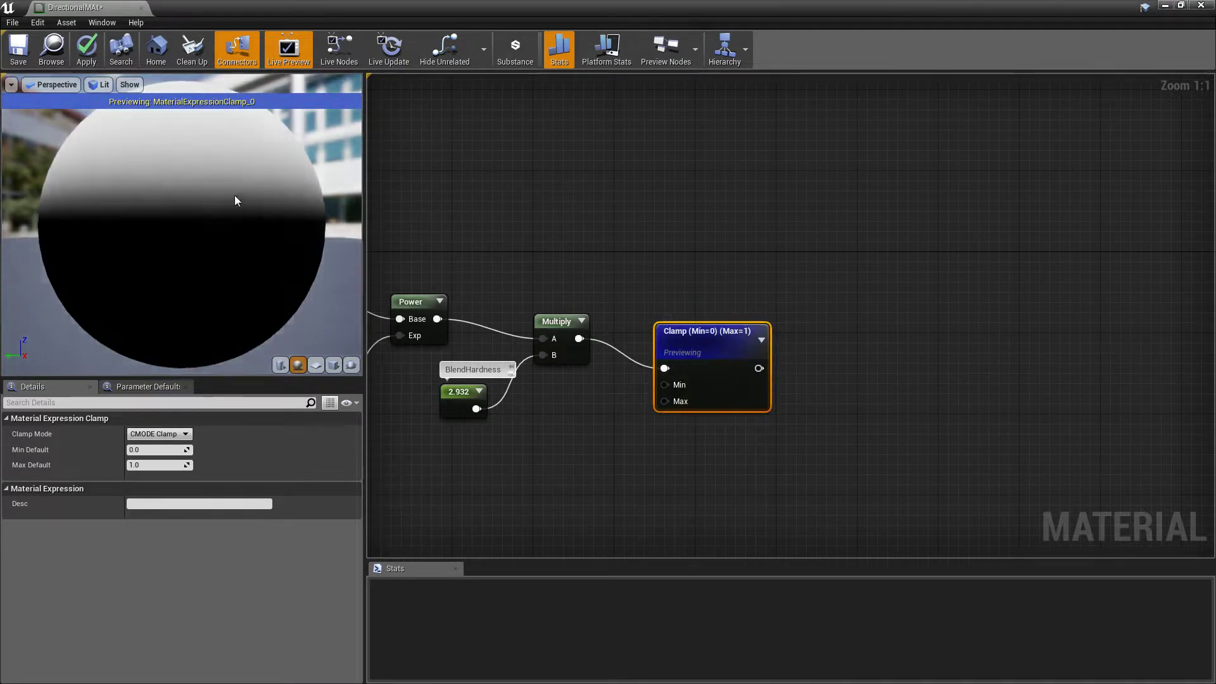
drag(239, 198, 266, 202)
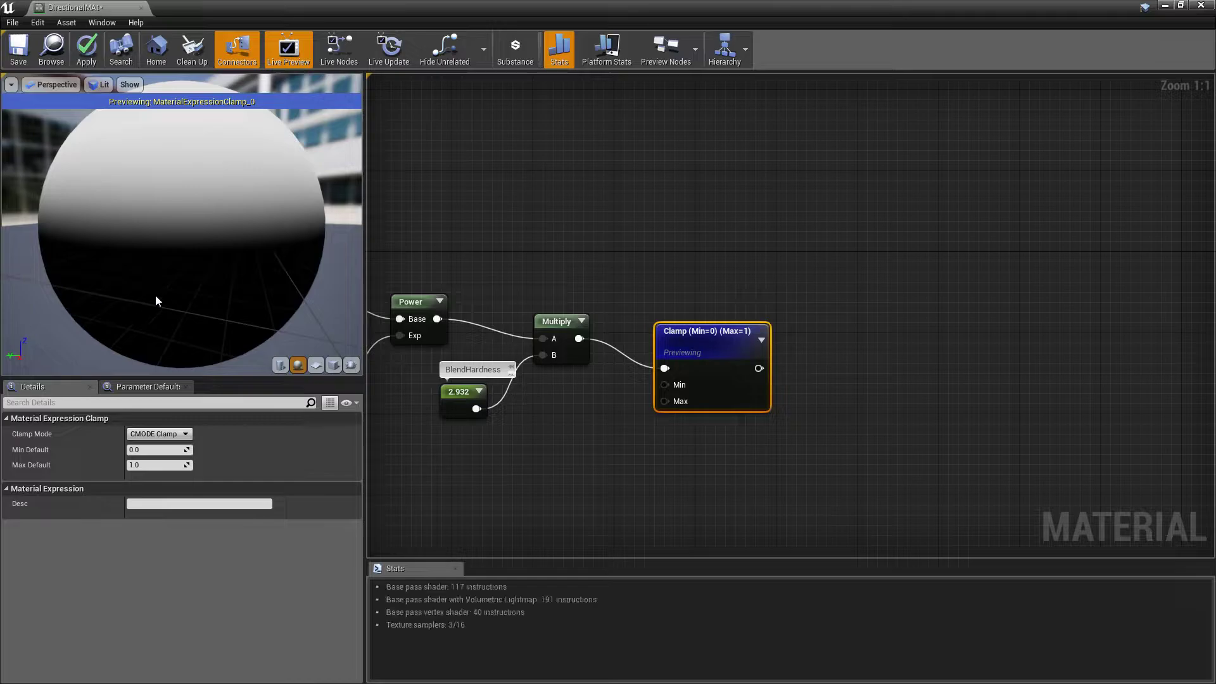
drag(116, 238, 92, 233)
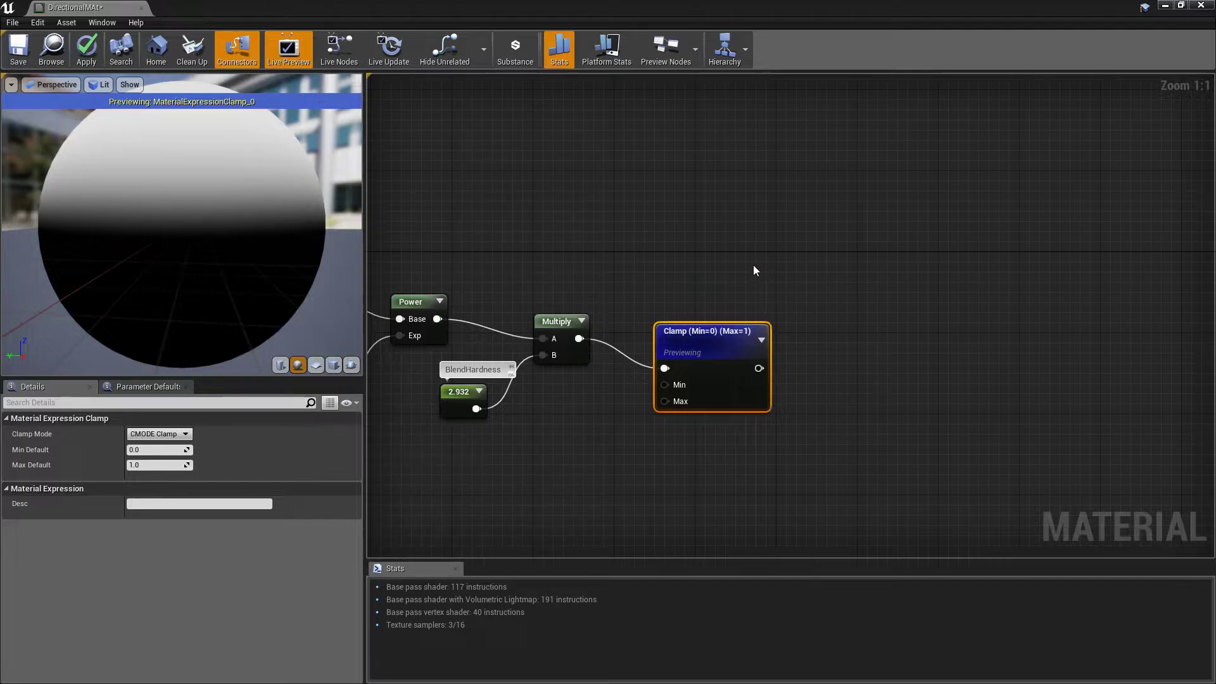
Select the node chain through the Clamp and move it down in the graph to make room above it
scroll(753, 270, down, 4)
right_drag(520, 236, 569, 252)
drag(451, 217, 808, 387)
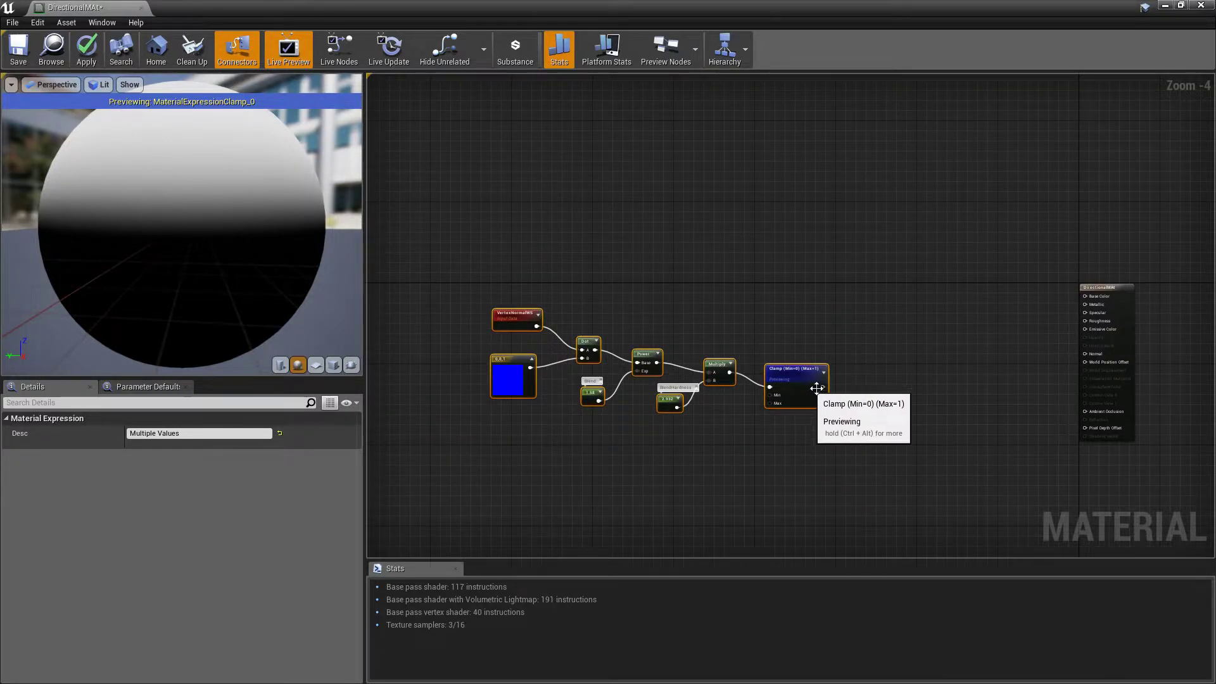
scroll(808, 388, up, 5)
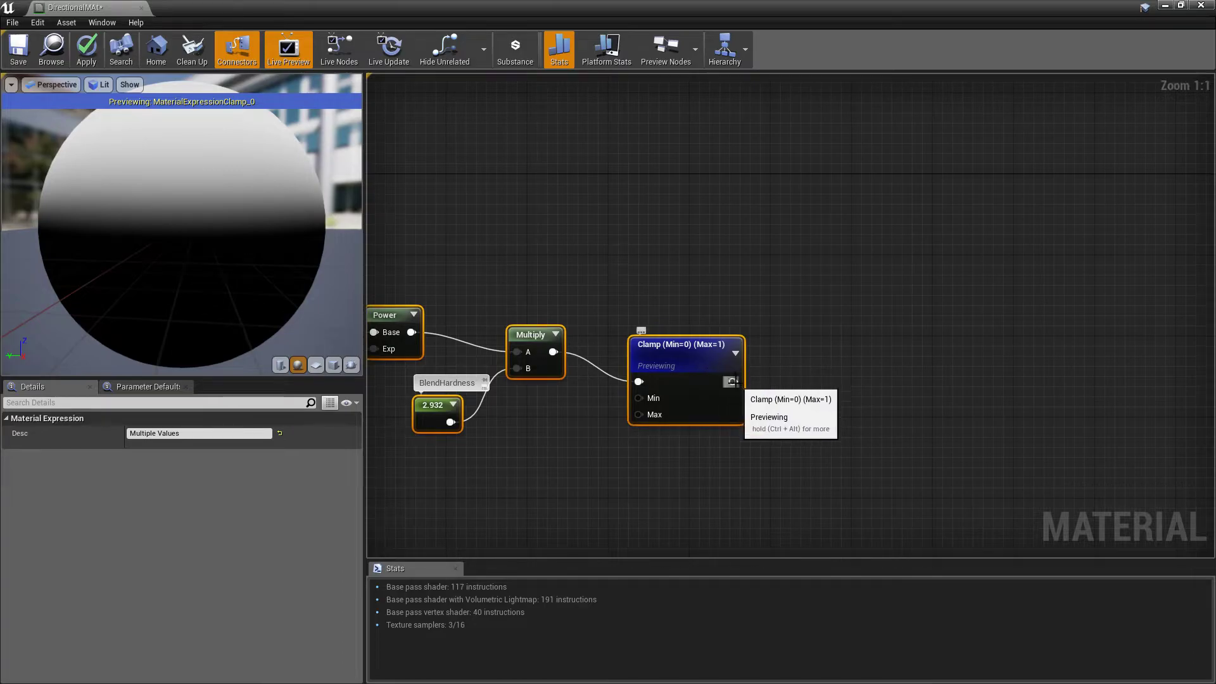
Add a LinearInterpolate node, connect the Clamp output to its Alpha, and place it above and beyond the Clamp node
right_drag(752, 235, 754, 318)
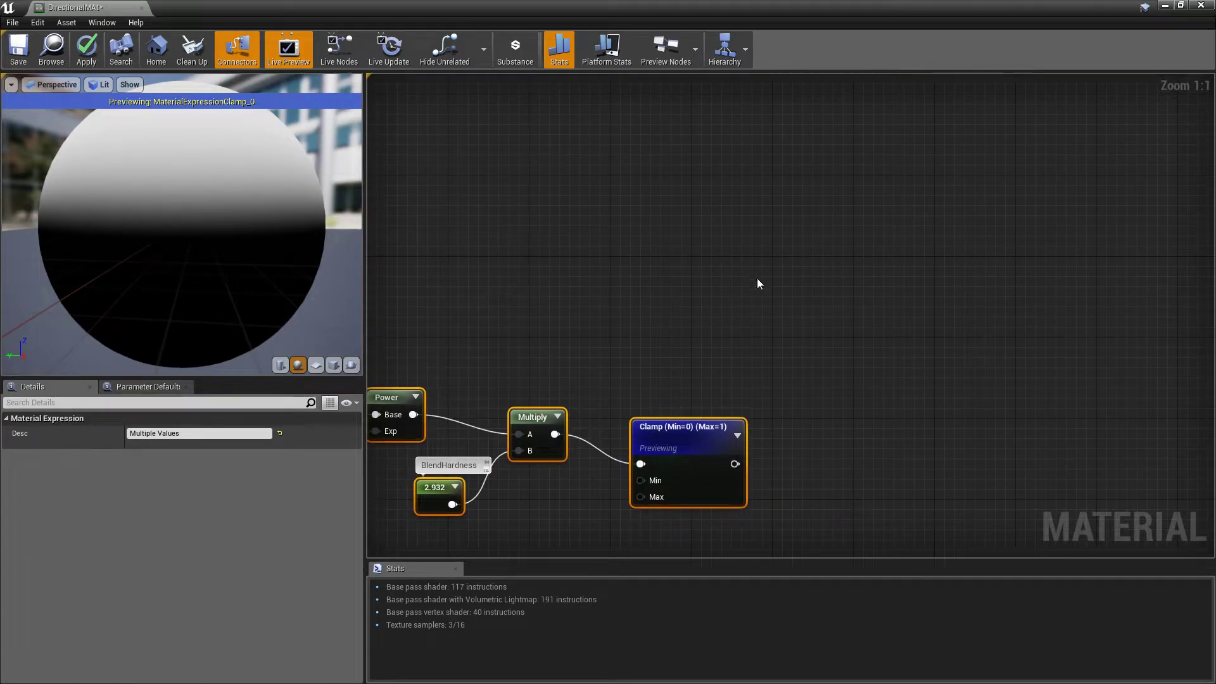
right_click(749, 242)
text(lerp)
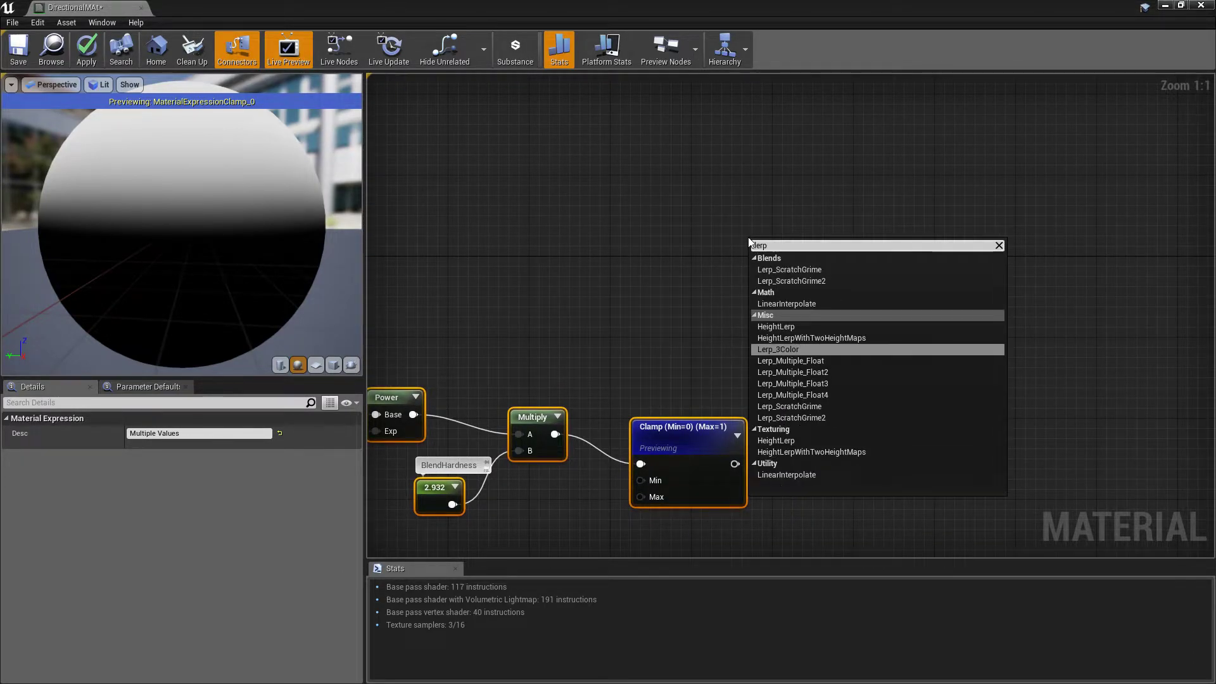
click(782, 304)
drag(733, 463, 758, 296)
drag(780, 246, 860, 224)
click(536, 293)
right_drag(535, 293, 613, 376)
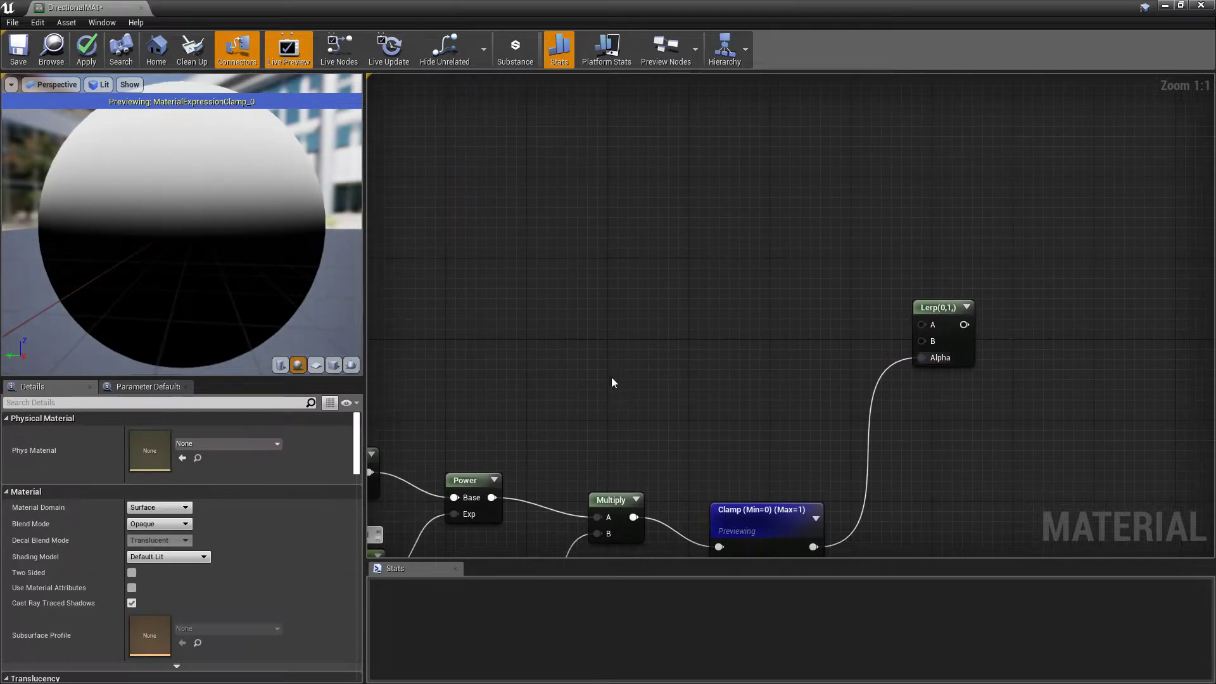
Add two Texture Sample nodes and stack them one above the other ahead of the Lerp node
click(599, 357)
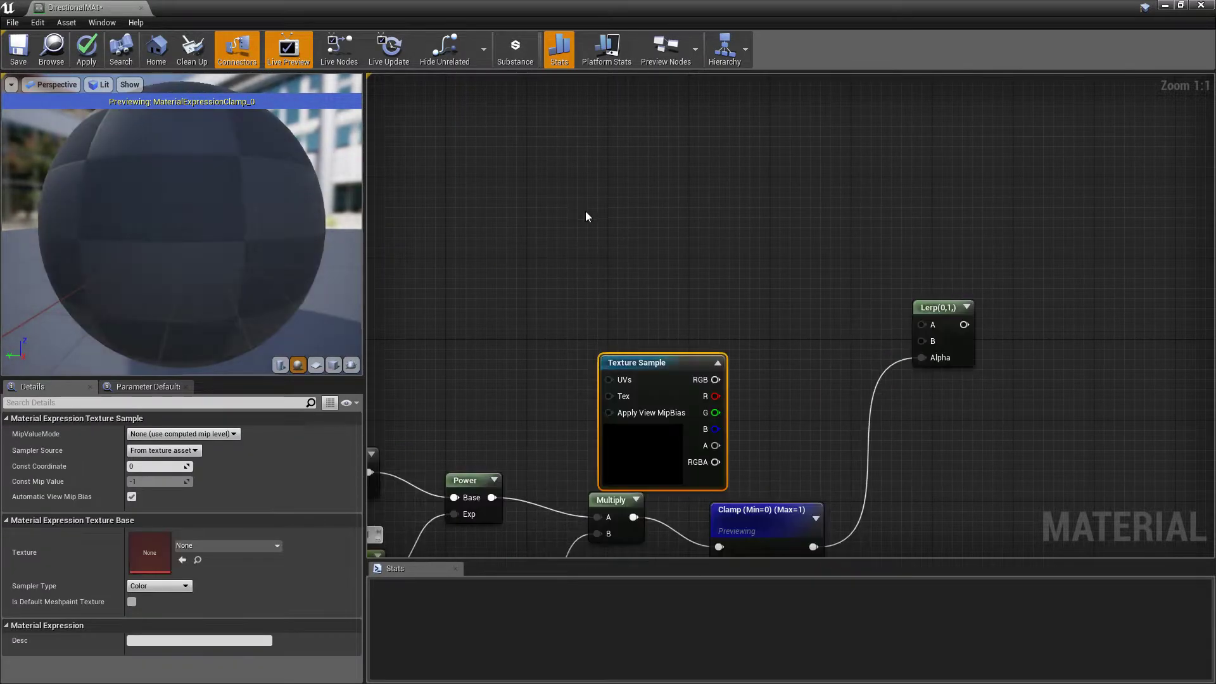
click(585, 213)
drag(630, 362, 619, 348)
drag(526, 275, 712, 389)
drag(659, 351, 649, 280)
click(765, 283)
right_drag(765, 283, 720, 347)
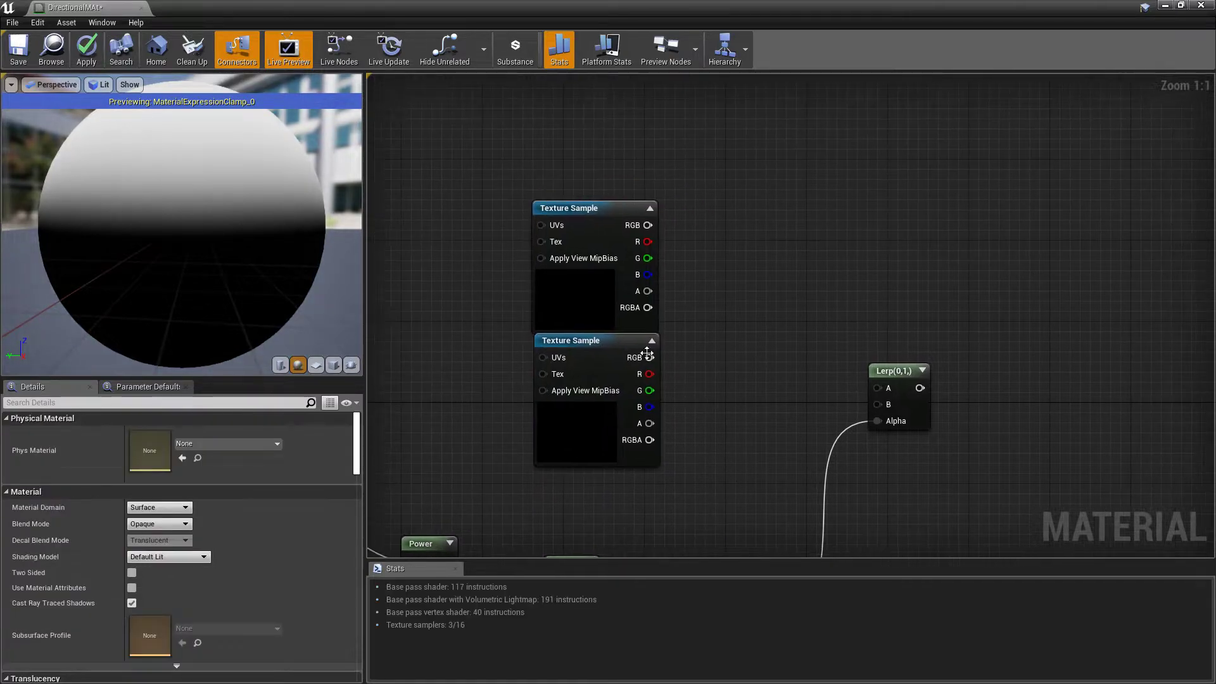
drag(608, 349, 608, 361)
click(677, 356)
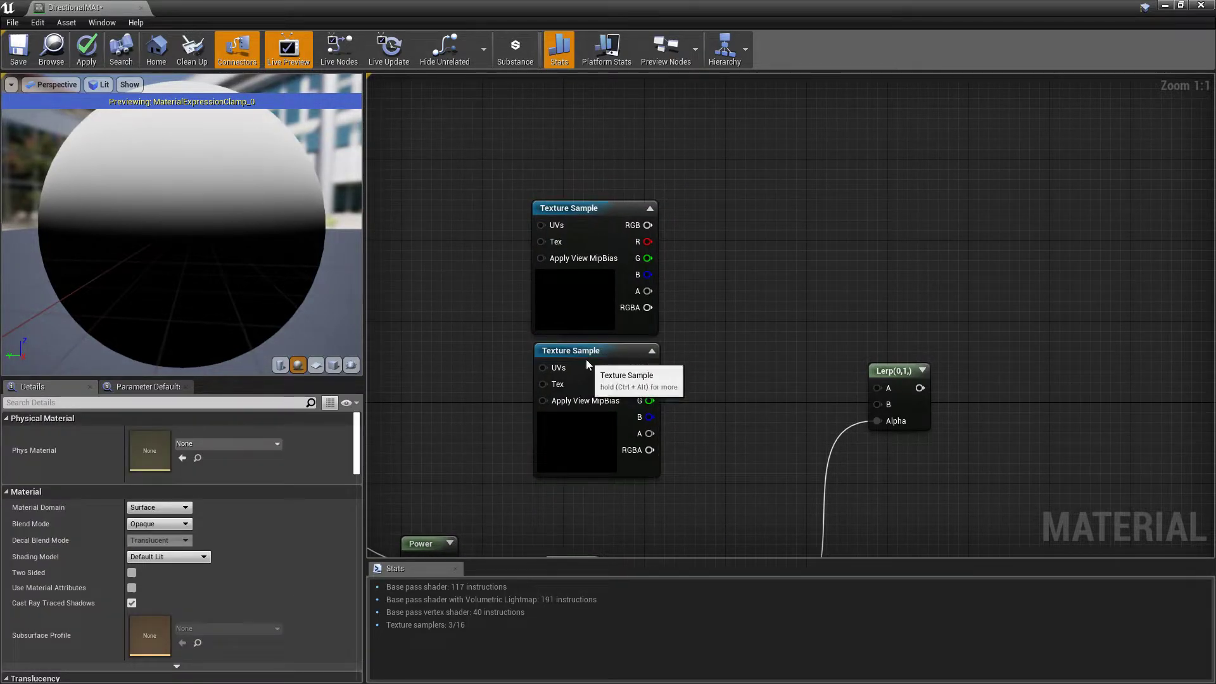
Assign the Cloud_D texture to the lower Texture Sample node
click(631, 371)
click(258, 546)
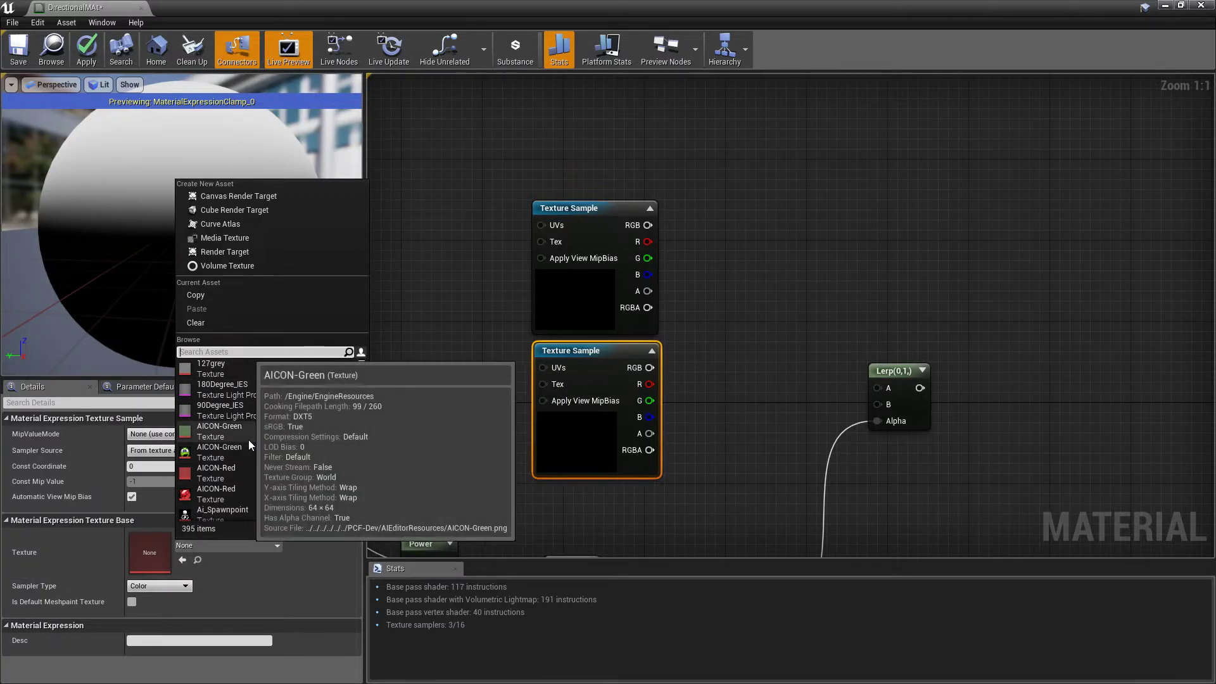
text(cloud)
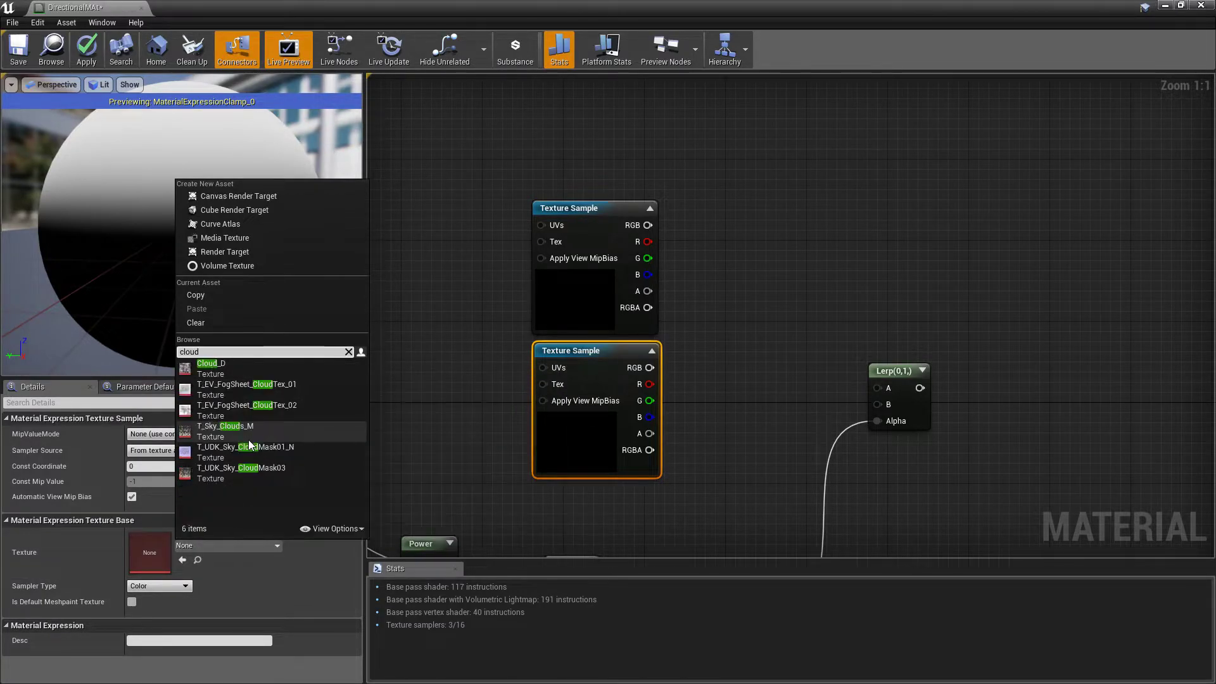
click(245, 371)
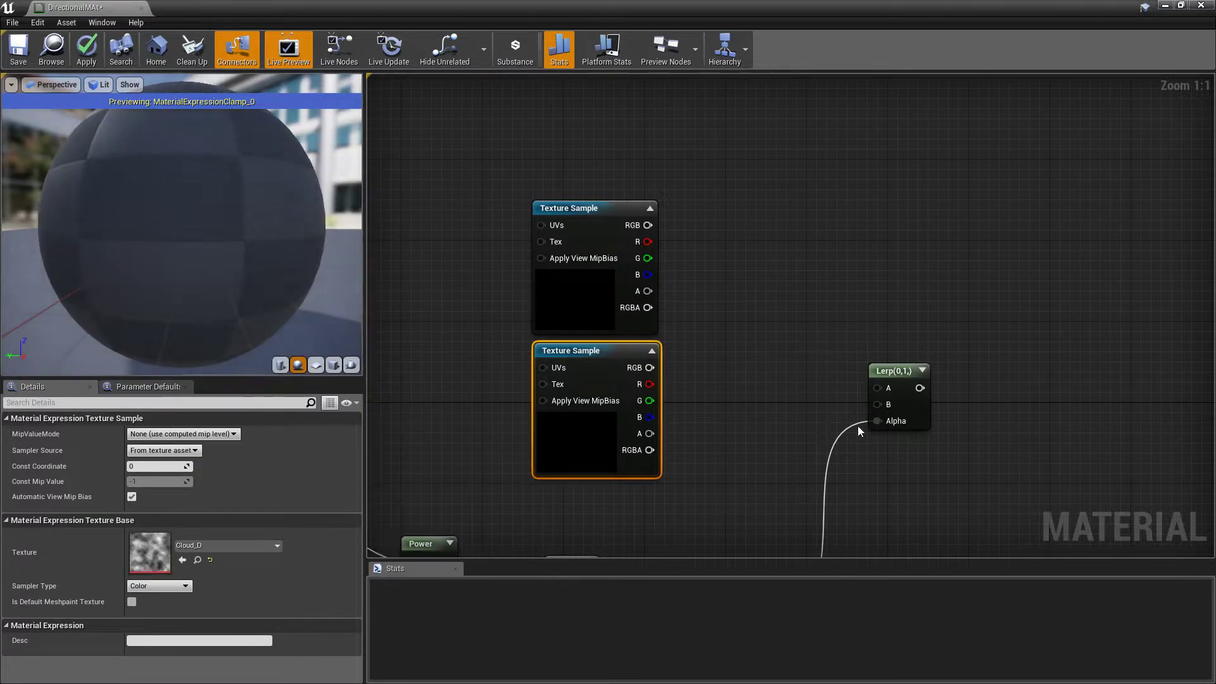
Replace the upper Texture Sample with a Constant3Vector node placed above the cloud texture
click(564, 291)
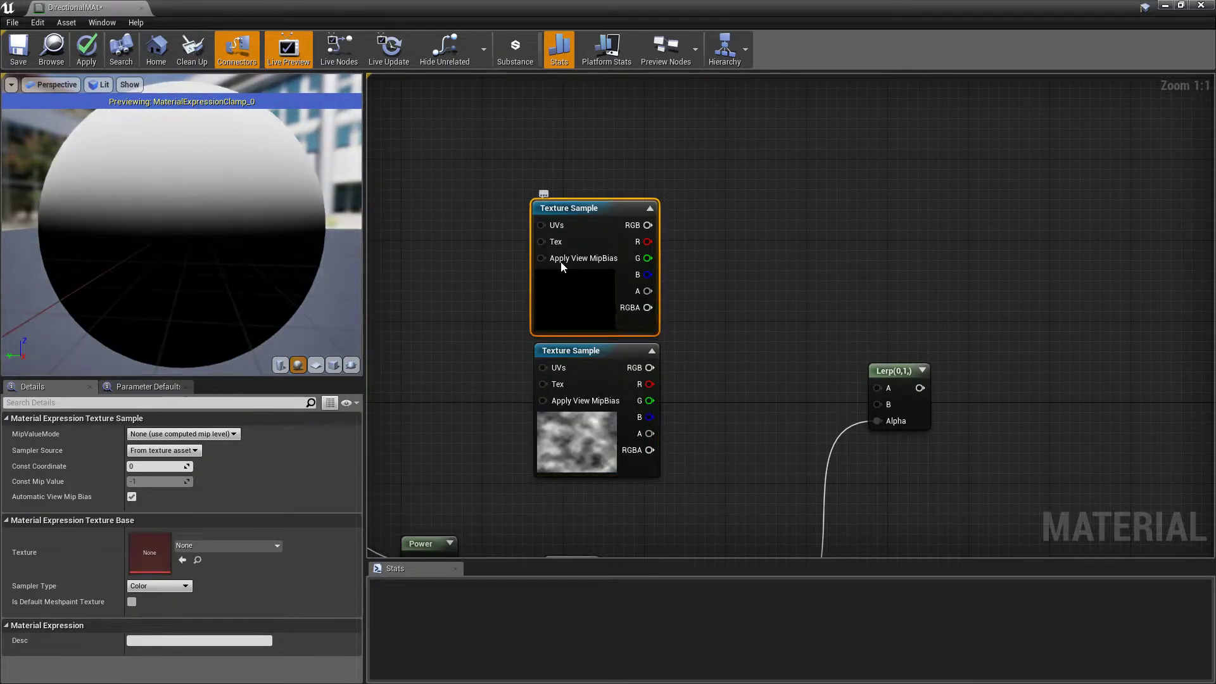
key(Delete)
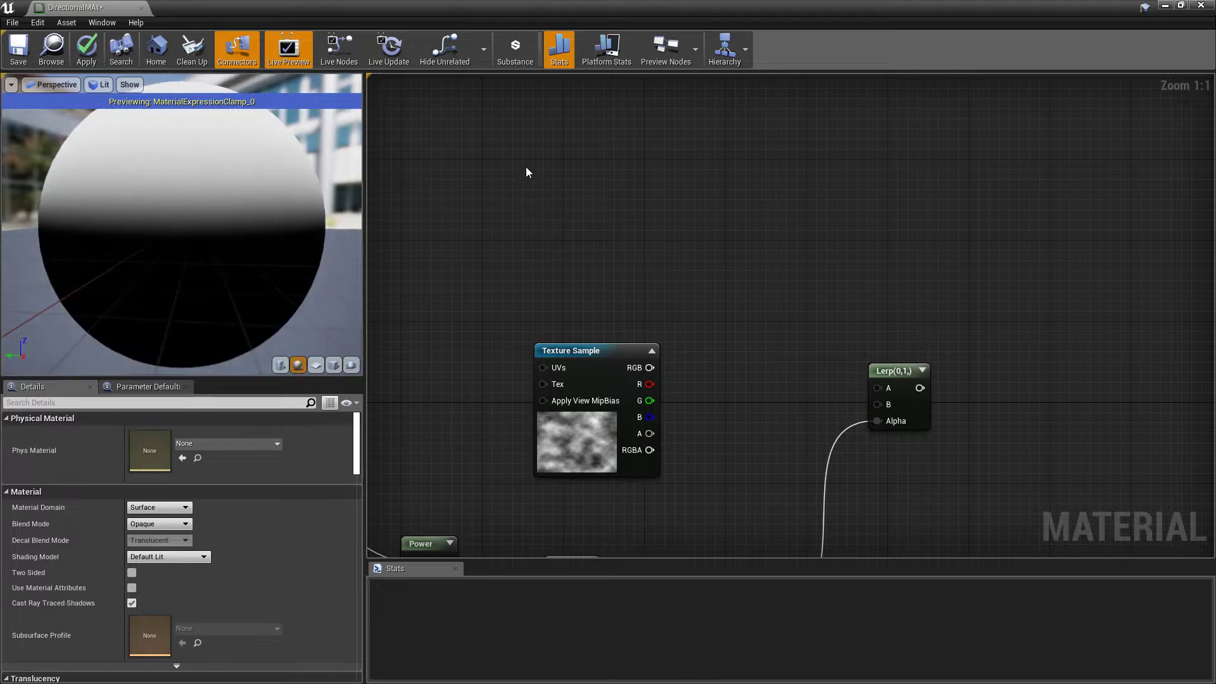
click(525, 165)
drag(566, 222, 597, 263)
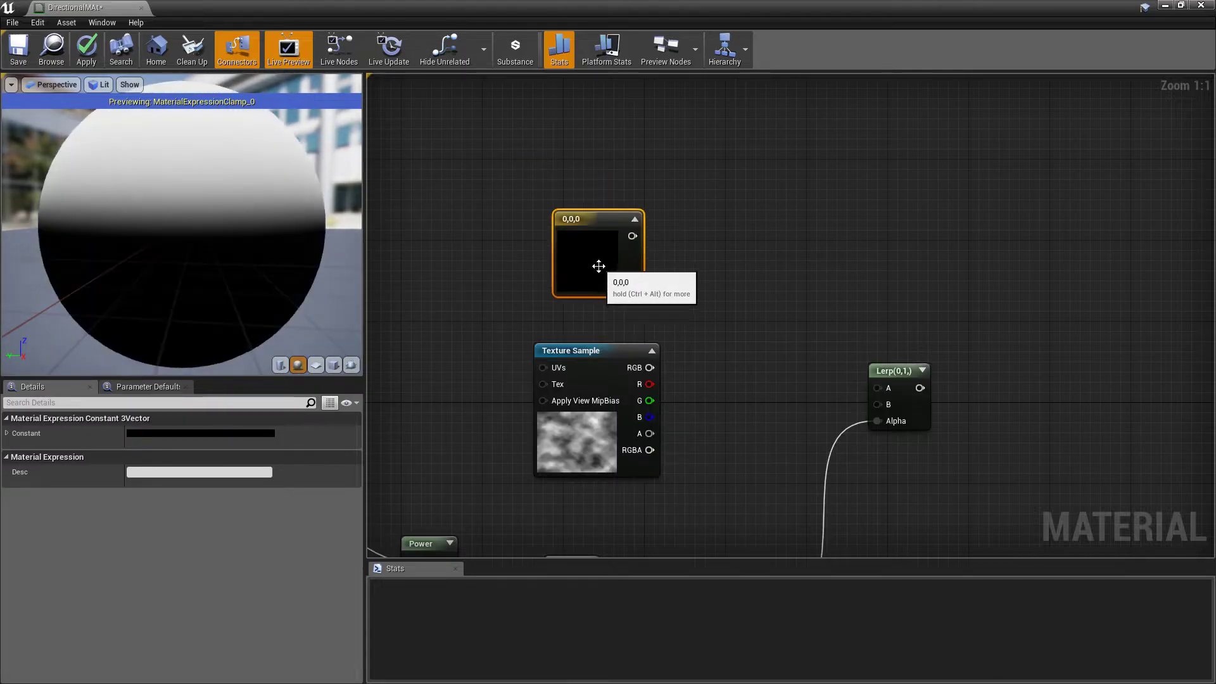
Set the Constant3Vector to green (0, 0.3125, 0.000904) and connect it to the Lerp's A and the Texture Sample RGB to B
click(219, 435)
drag(292, 476, 269, 502)
click(408, 474)
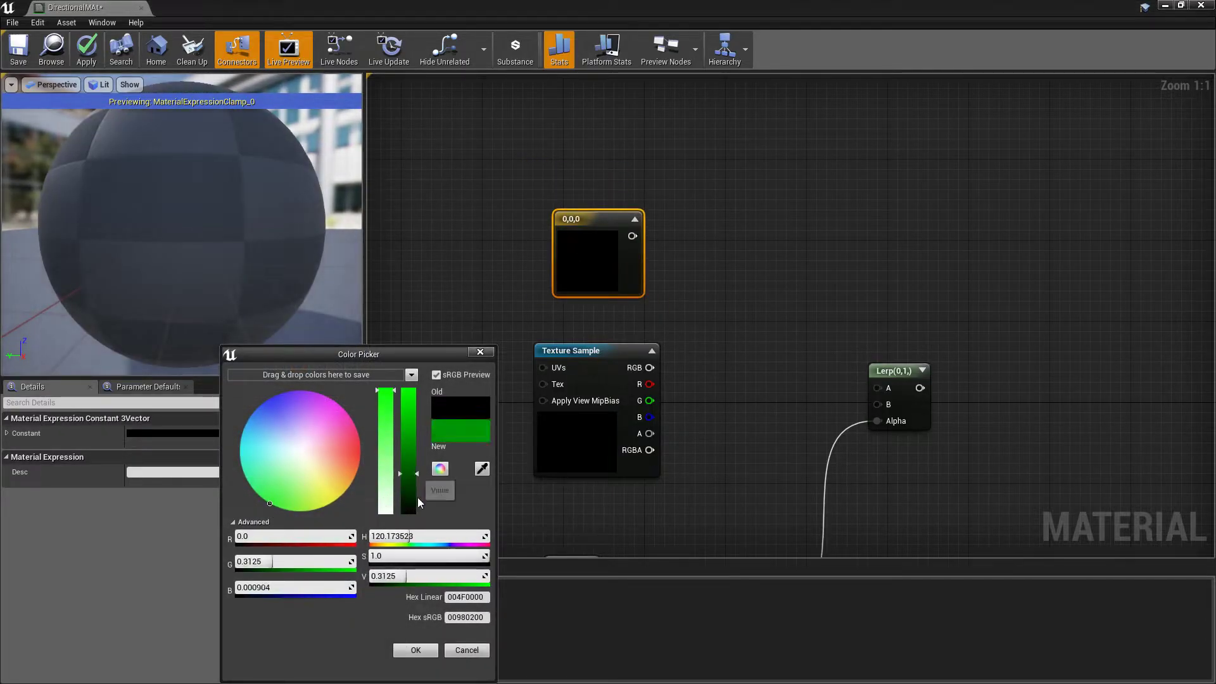
click(415, 650)
drag(650, 367, 878, 404)
drag(632, 236, 882, 392)
Stop previewing the Clamp node and connect the Lerp output to the material's Base Color
right_drag(1018, 458, 836, 287)
right_click(544, 414)
click(584, 419)
right_drag(740, 408, 640, 414)
drag(632, 223, 1022, 259)
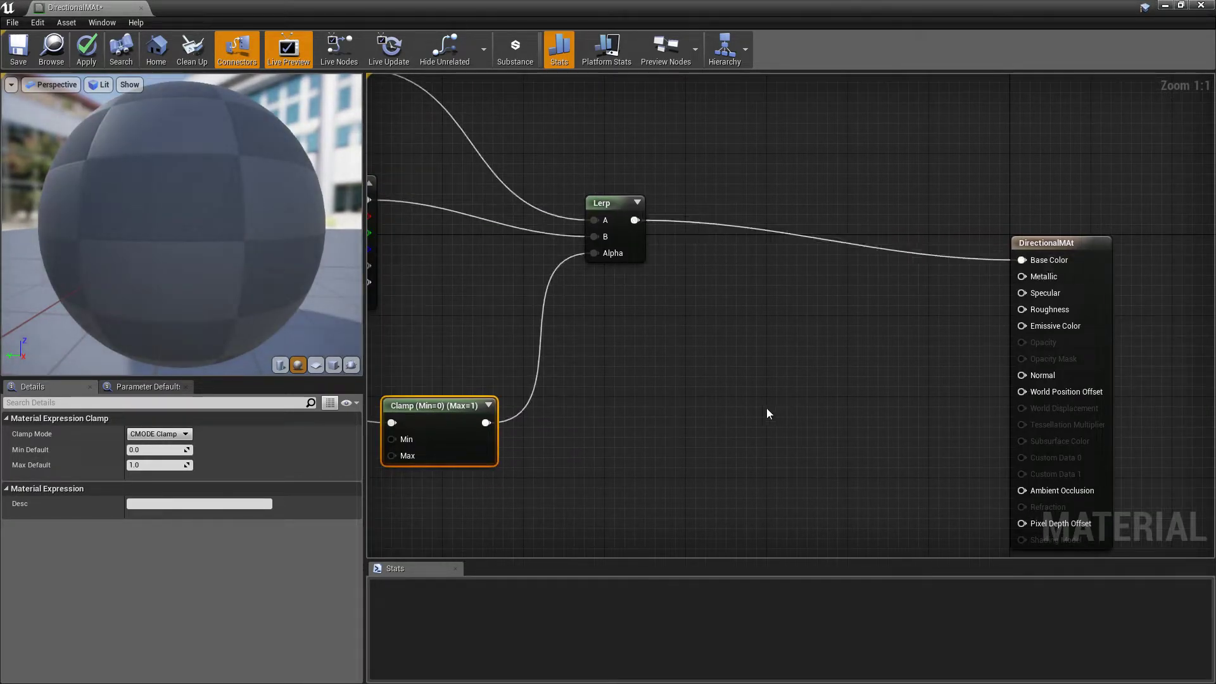
Check the green and cloud blend on the preview sphere, and apply and save DirectionalMAt
right_drag(771, 411, 1015, 457)
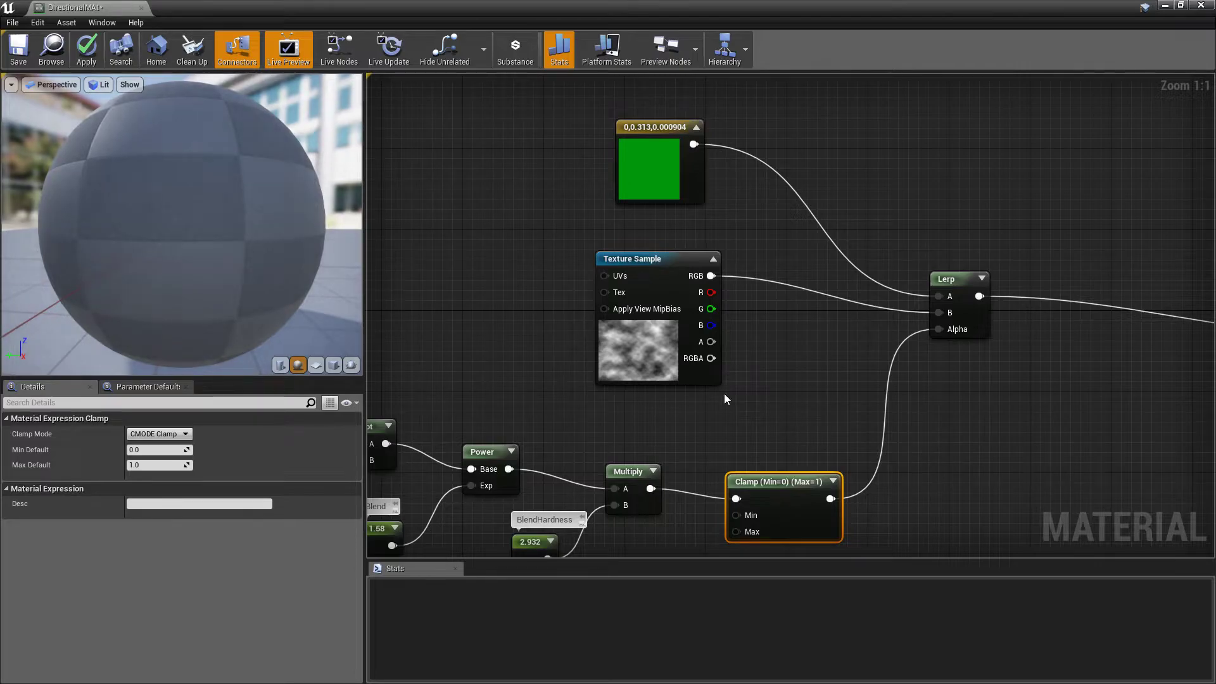
mouse_move(222, 228)
mouse_down()
mouse_move(209, 272)
mouse_move(285, 247)
mouse_move(216, 234)
mouse_move(215, 209)
mouse_up()
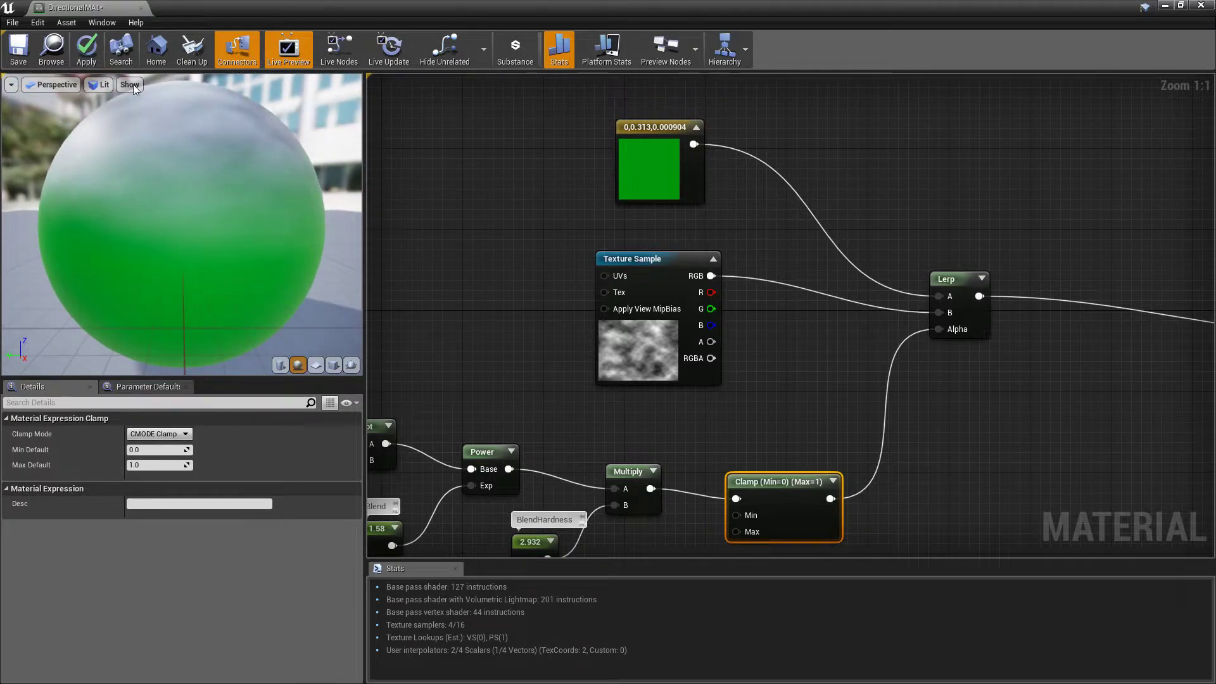
click(86, 50)
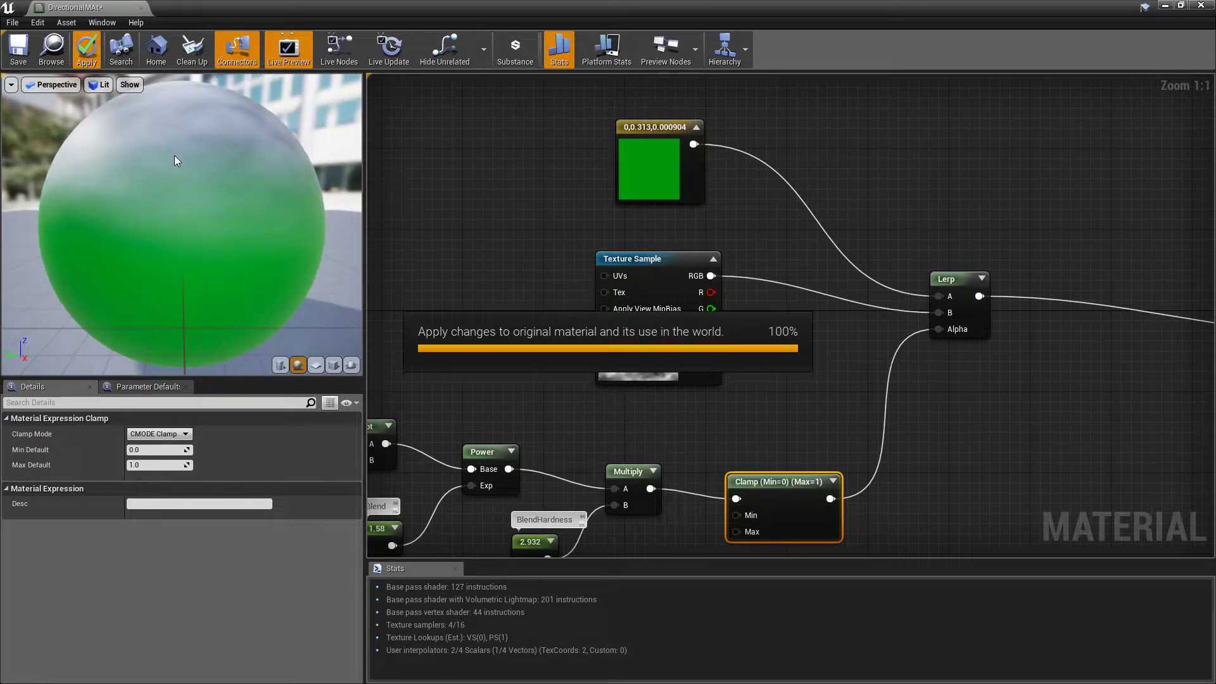
click(18, 49)
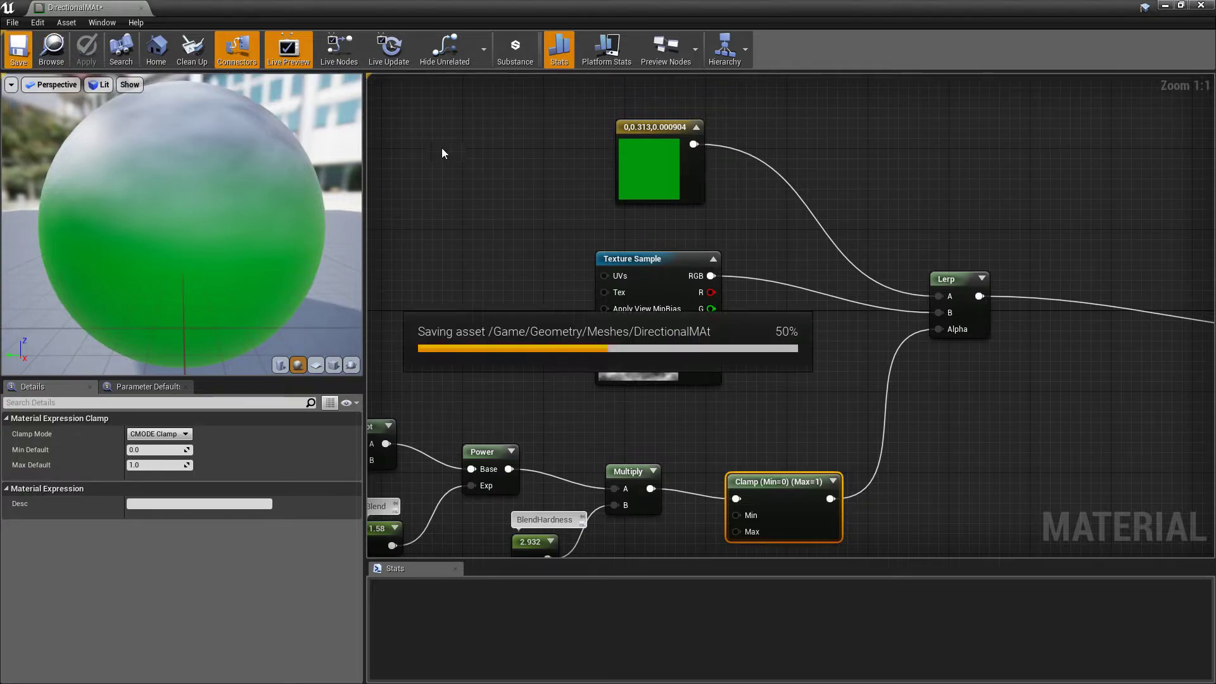
click(515, 200)
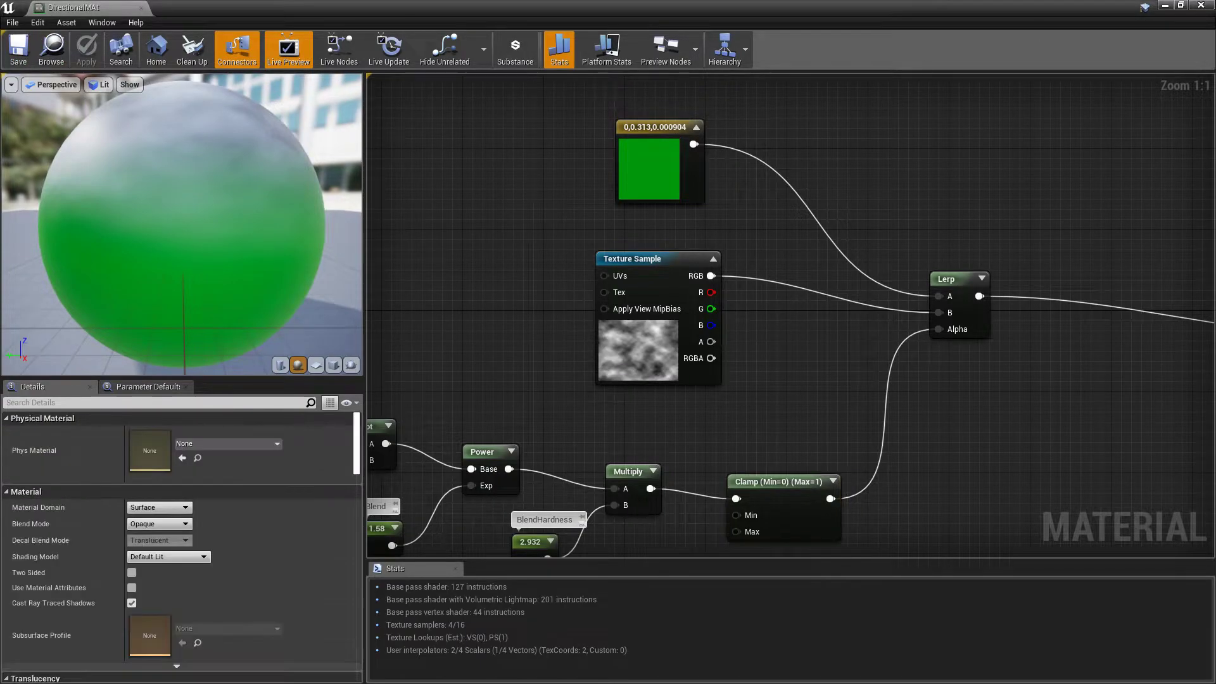
Return to the level and inspect the directional blend on the chamfered cube's top and edges up close
click(1163, 7)
drag(287, 234, 573, 367)
click(403, 156)
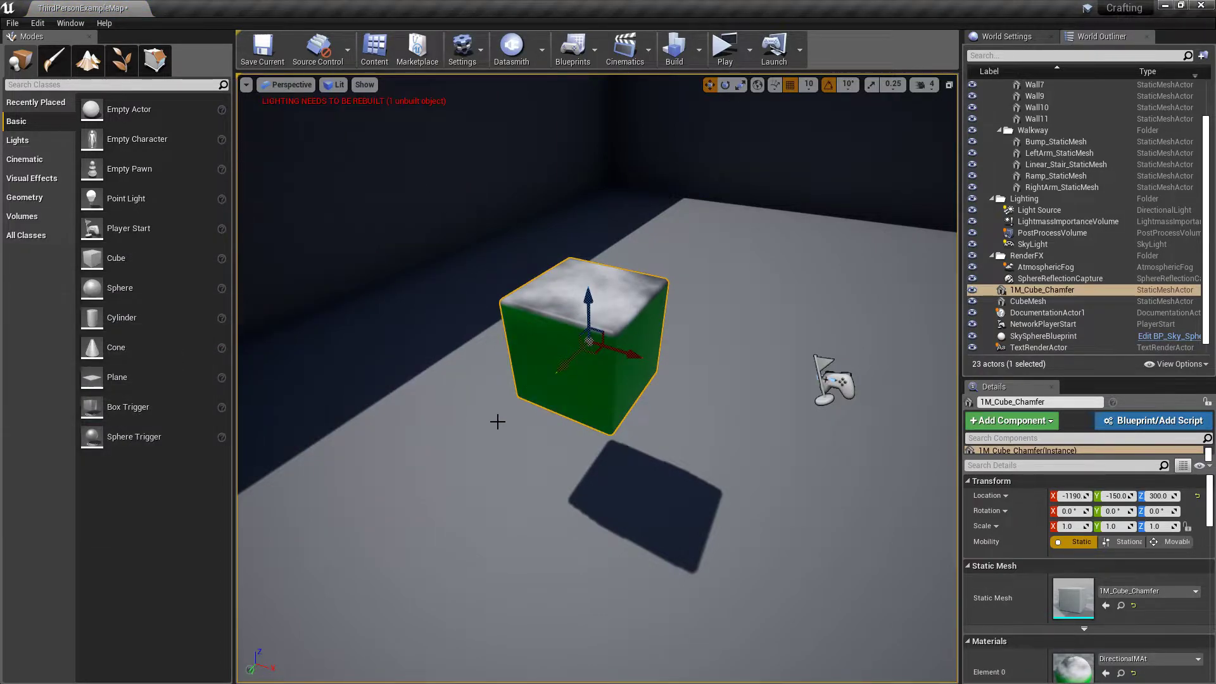
scroll(503, 407, up, 8)
key(d)
right_drag(503, 408, 407, 437)
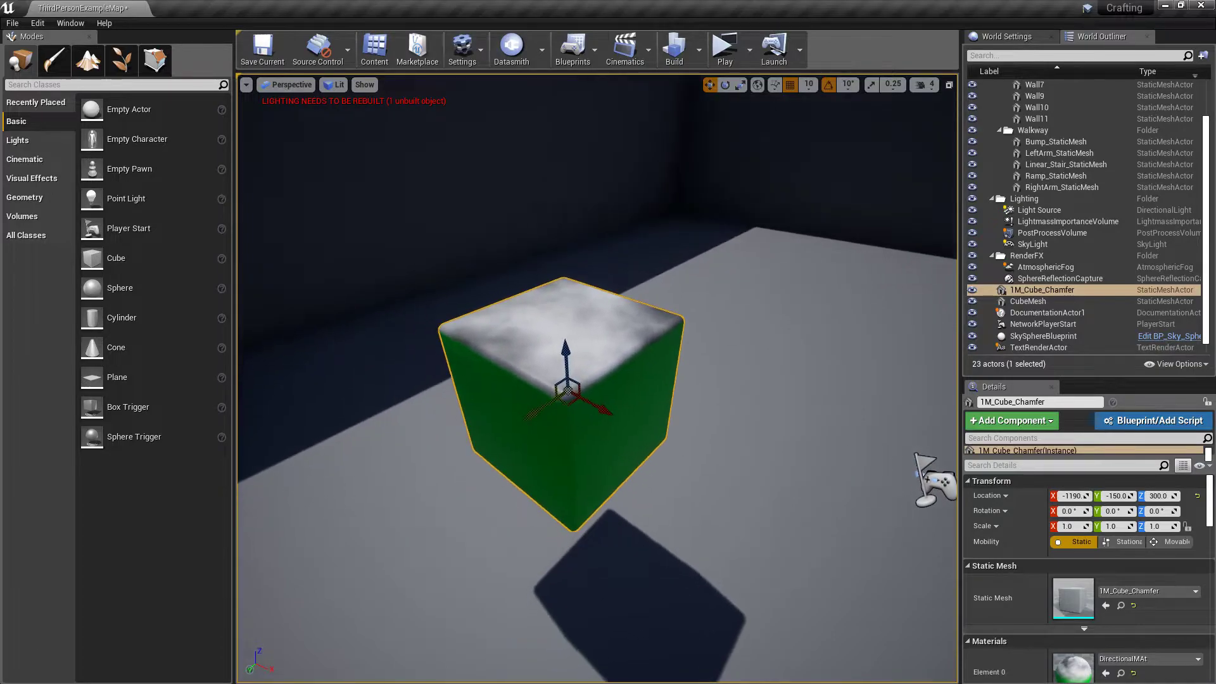
scroll(497, 445, up, 4)
scroll(515, 478, up, 5)
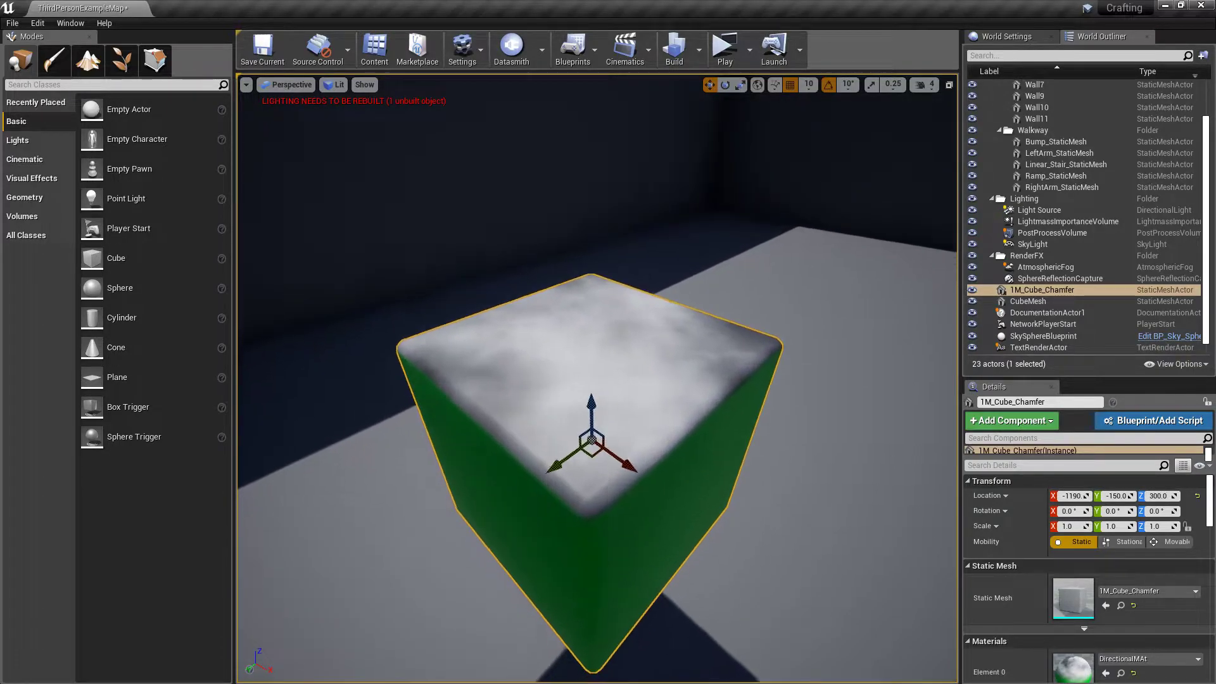
right_drag(515, 471, 515, 482)
drag(515, 471, 515, 480)
Turn off rotation snapping and tilt the chamfered cube freely to about -55°, 14° and -18°
key(e)
click(828, 85)
drag(584, 392, 587, 353)
alt+drag(479, 445, 773, 380)
alt+drag(596, 380, 694, 393)
Assign the cube's DirectionalMAt material to the Linear_Stair_StaticMesh
key(s)
right_drag(736, 369, 723, 341)
key(w)
click(656, 344)
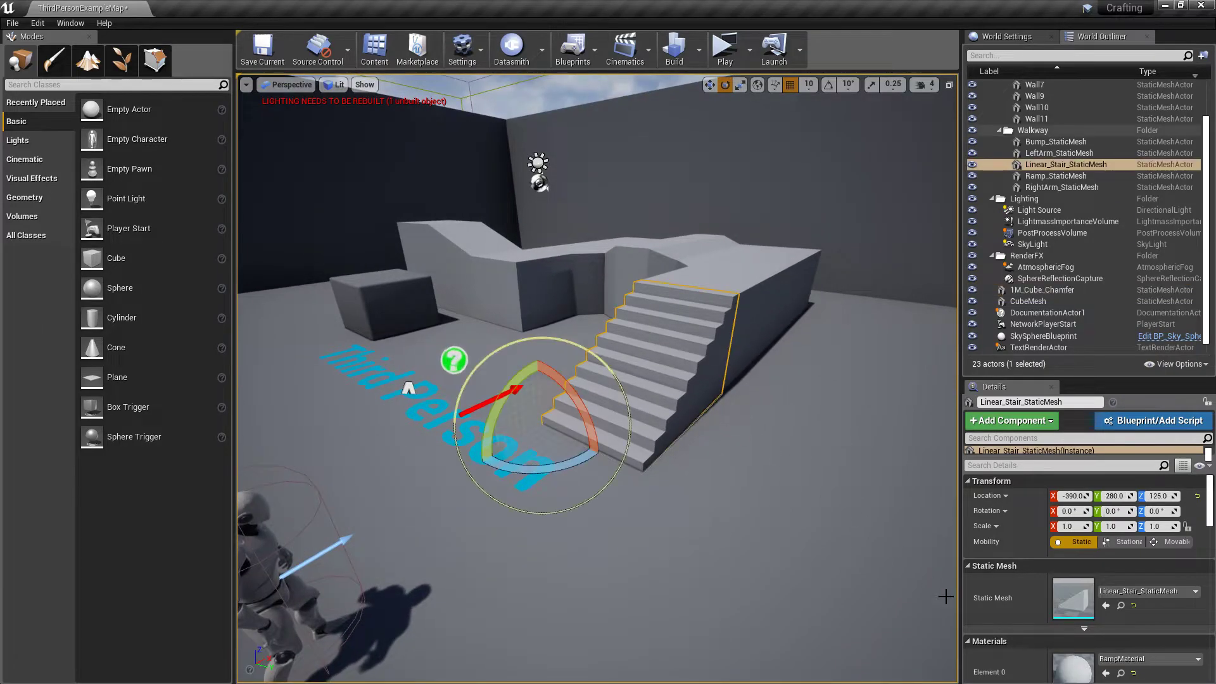
right_drag(517, 383, 329, 352)
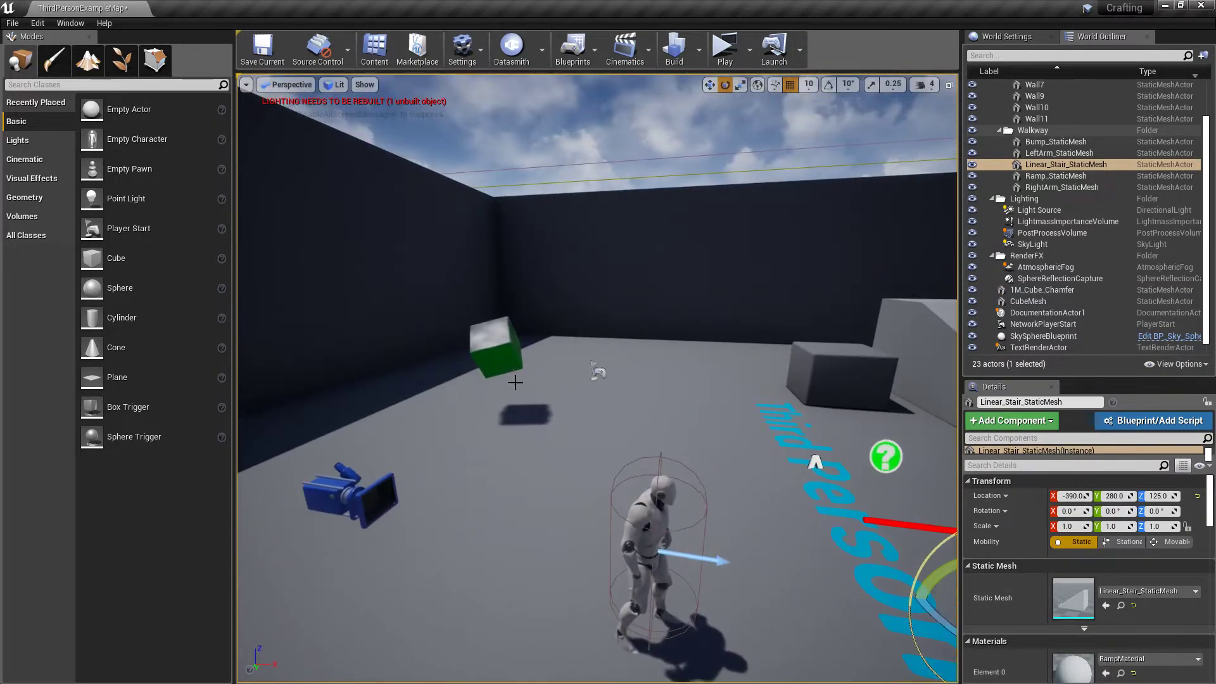
click(496, 353)
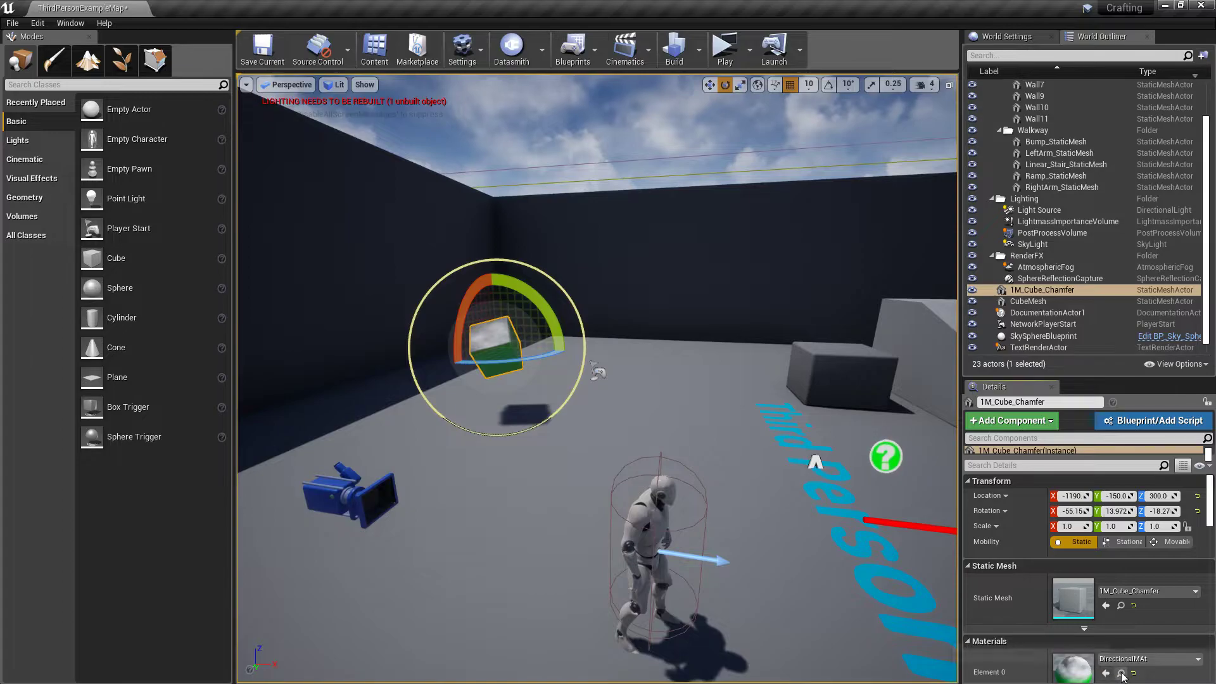
click(1119, 673)
click(711, 421)
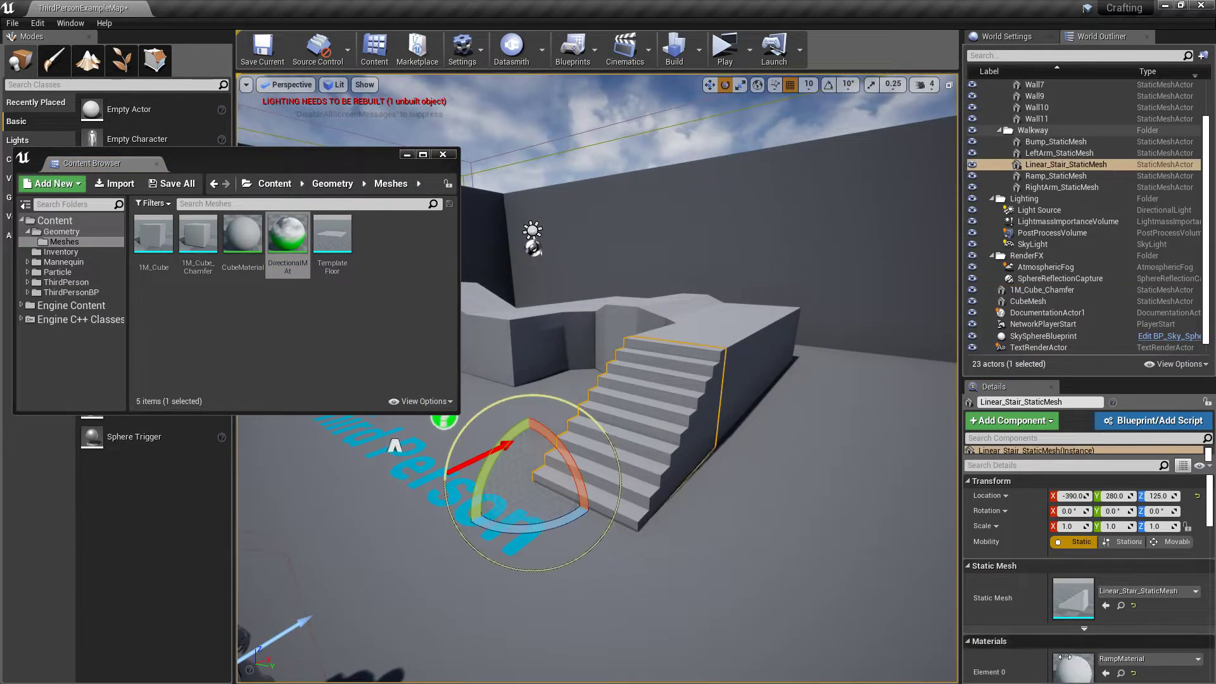
click(1105, 674)
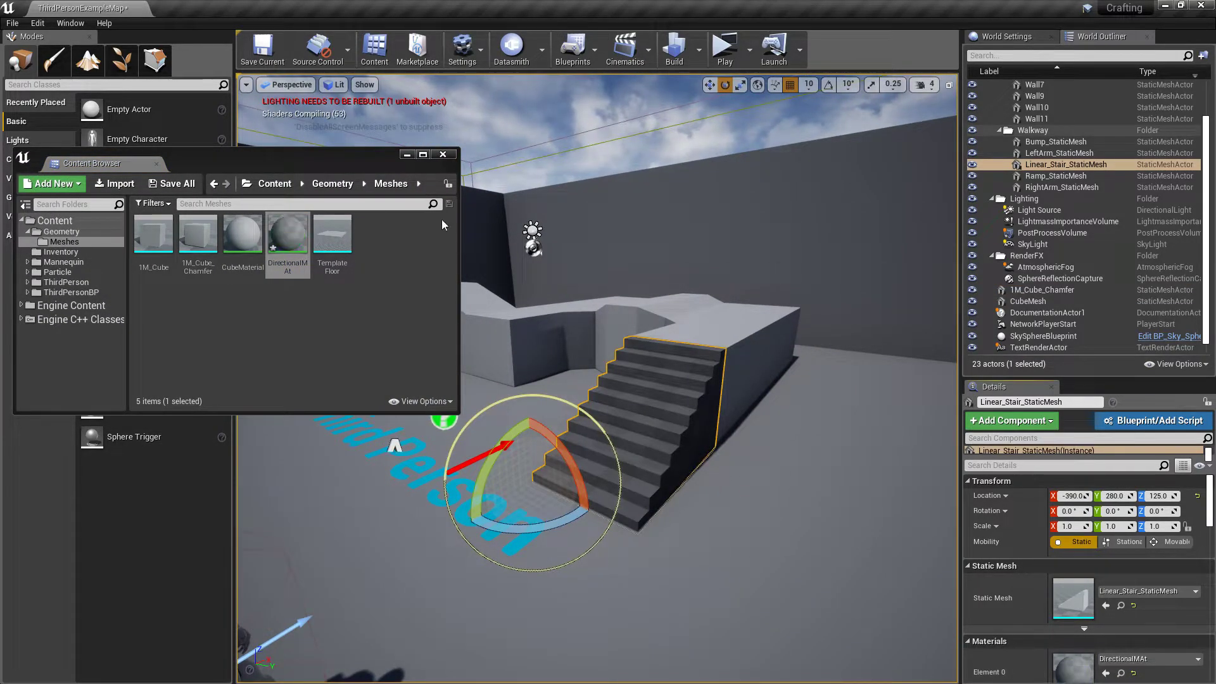
click(443, 154)
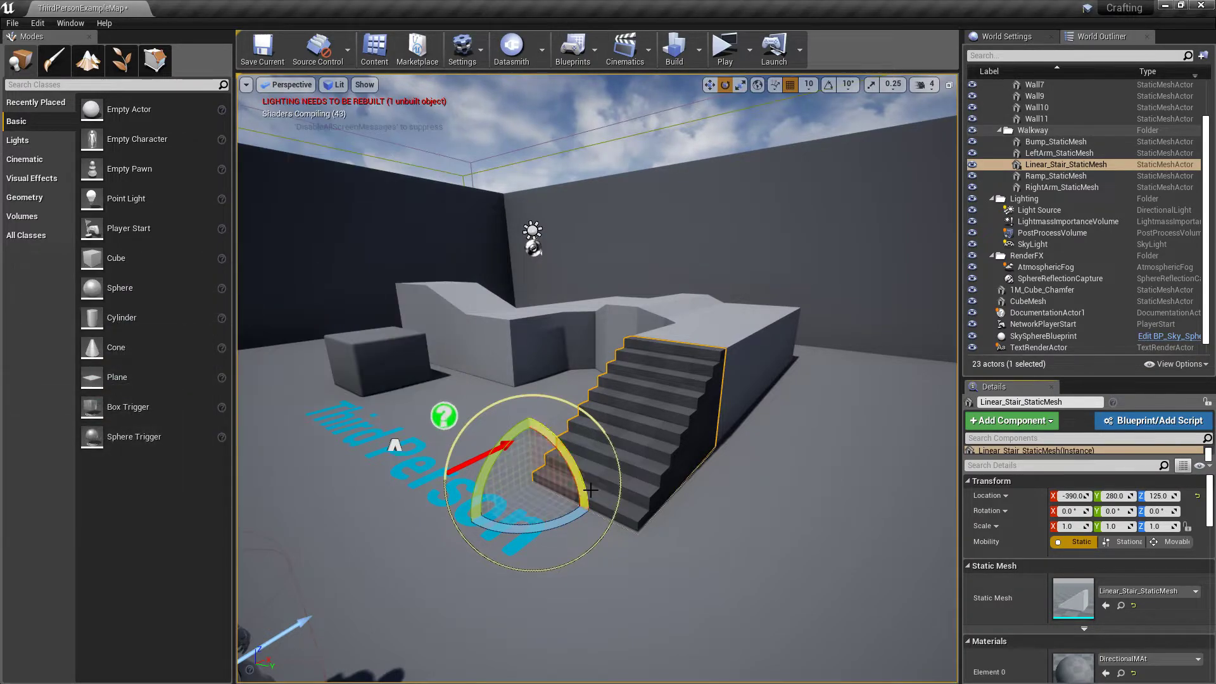
Raise the staircase to a Z location of 385 and focus on it
key(w)
drag(532, 439, 523, 298)
key(f)
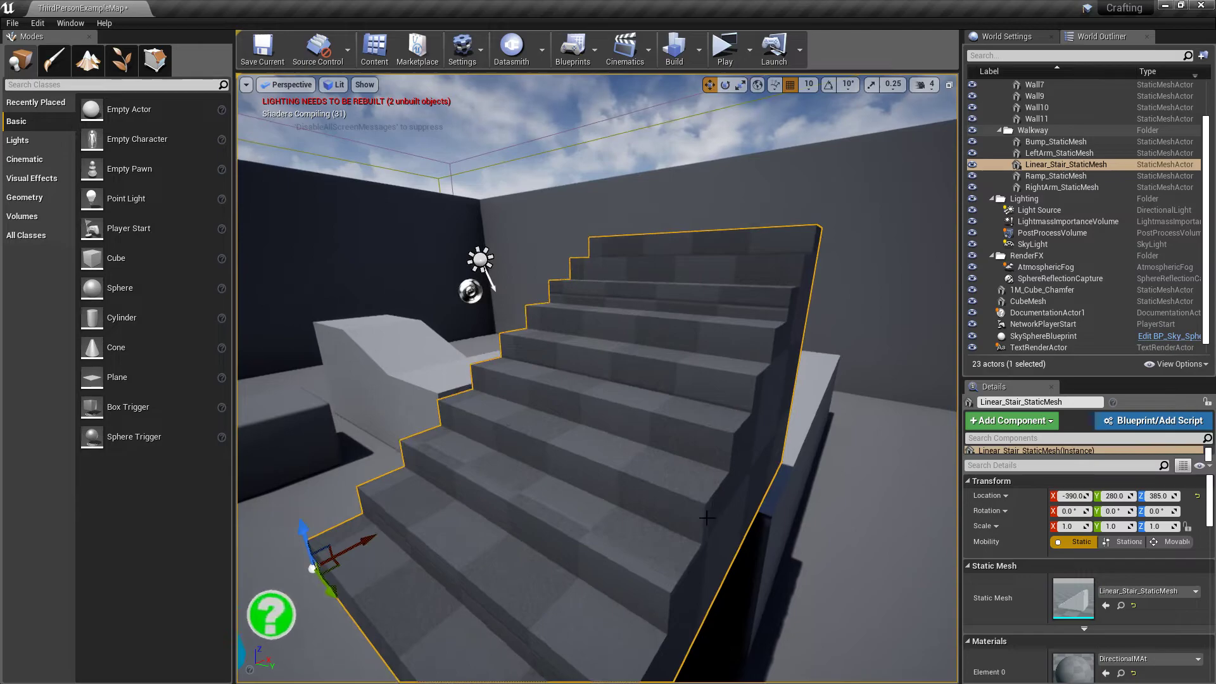
Rotate the staircase about its X axis to about -110° to test the directional blend
scroll(706, 518, down, 6)
scroll(726, 606, up, 1)
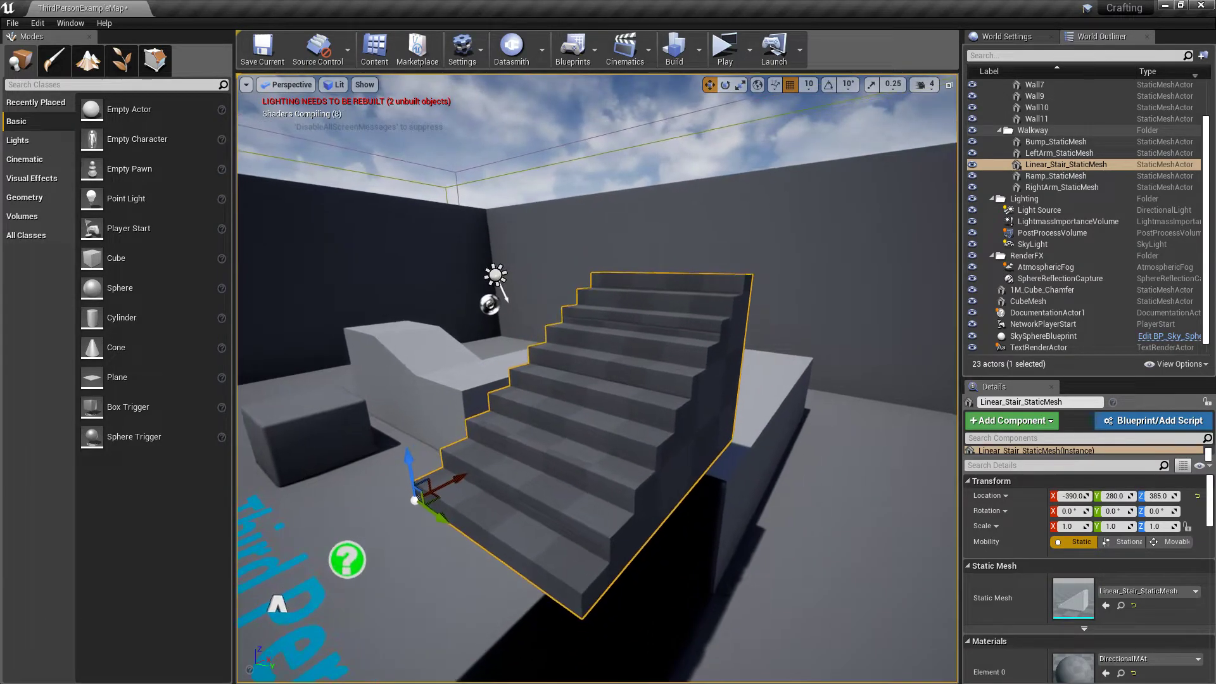
mouse_move(499, 437)
alt+mouse_down()
mouse_move(437, 400)
mouse_move(514, 462)
mouse_move(499, 437)
alt+mouse_up()
key(e)
drag(444, 488, 440, 431)
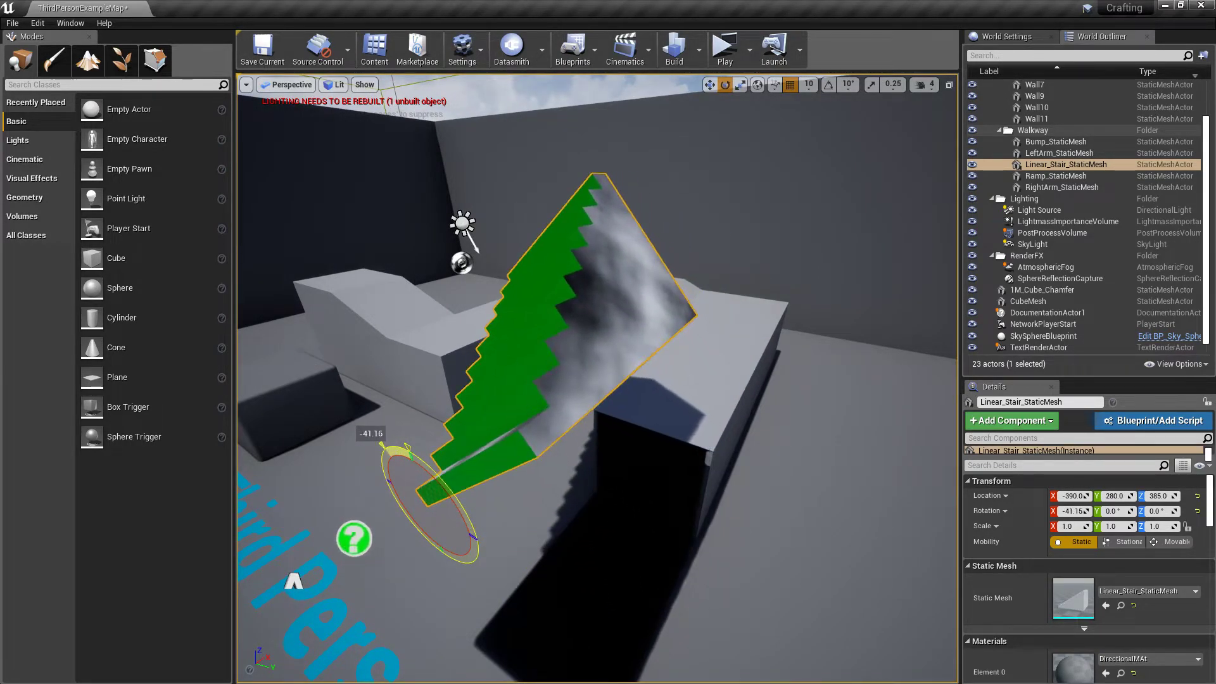
alt+drag(445, 487, 548, 453)
right_drag(548, 453, 529, 502)
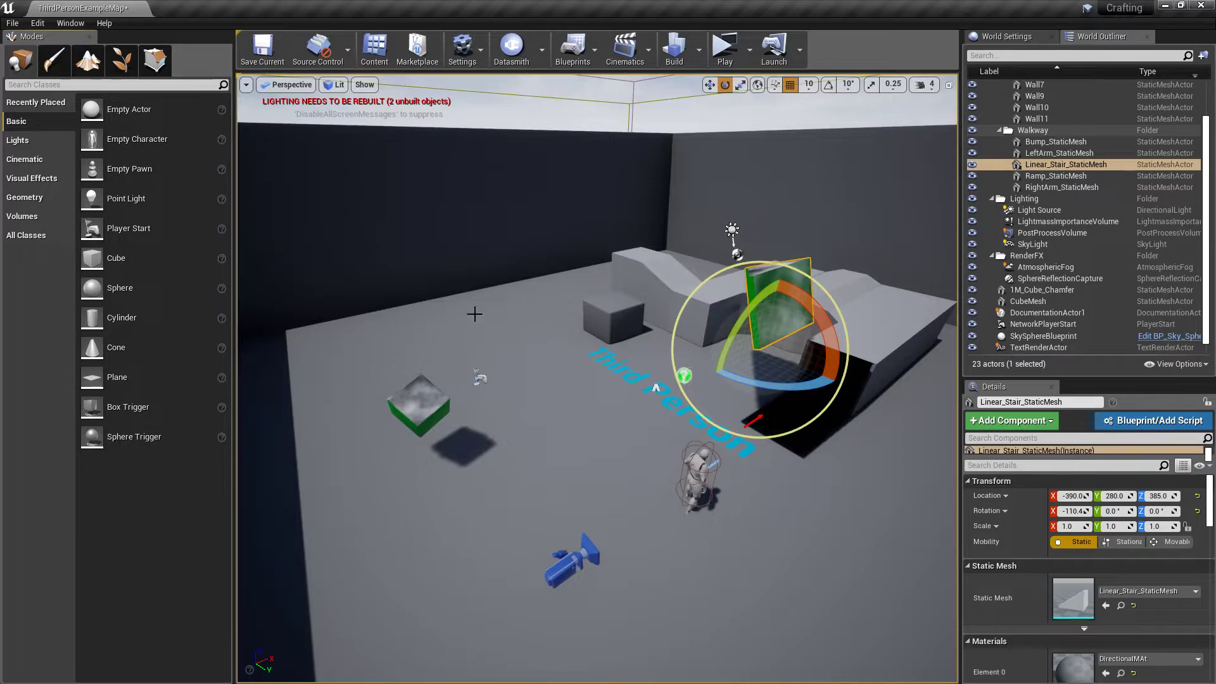
Reopen the DirectionalMAt graph and move the material result node level with the Lerp output
click(372, 50)
double_click(290, 229)
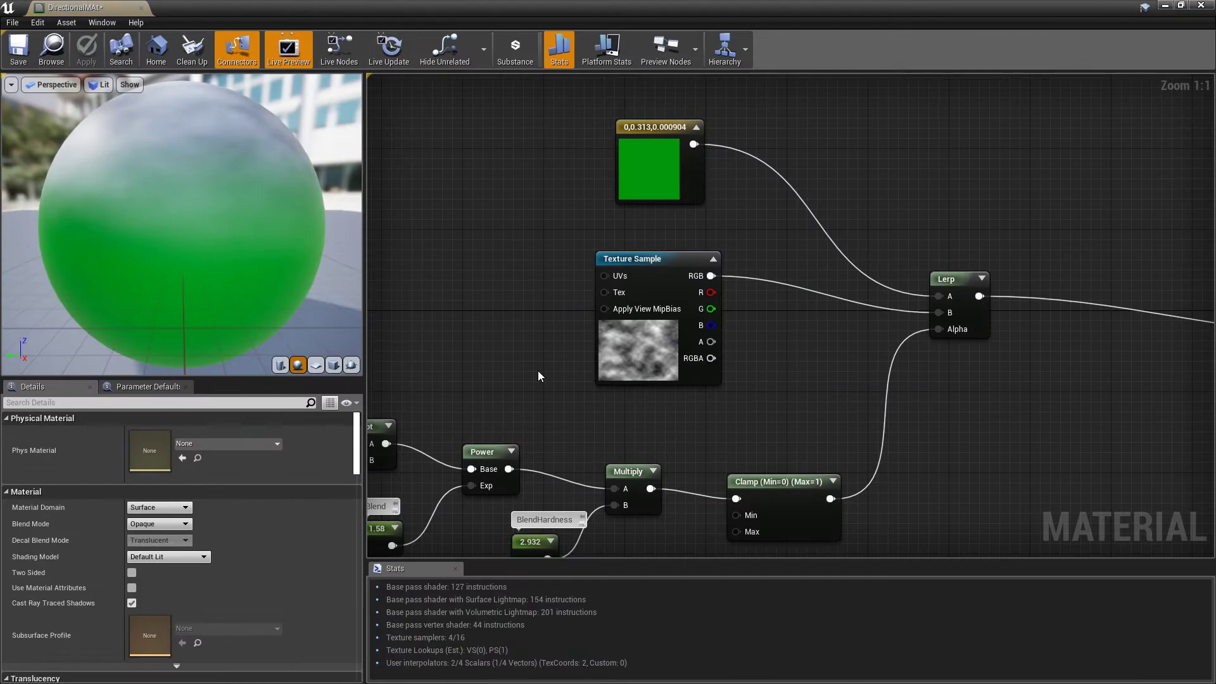
scroll(538, 376, down, 4)
right_drag(522, 312, 554, 323)
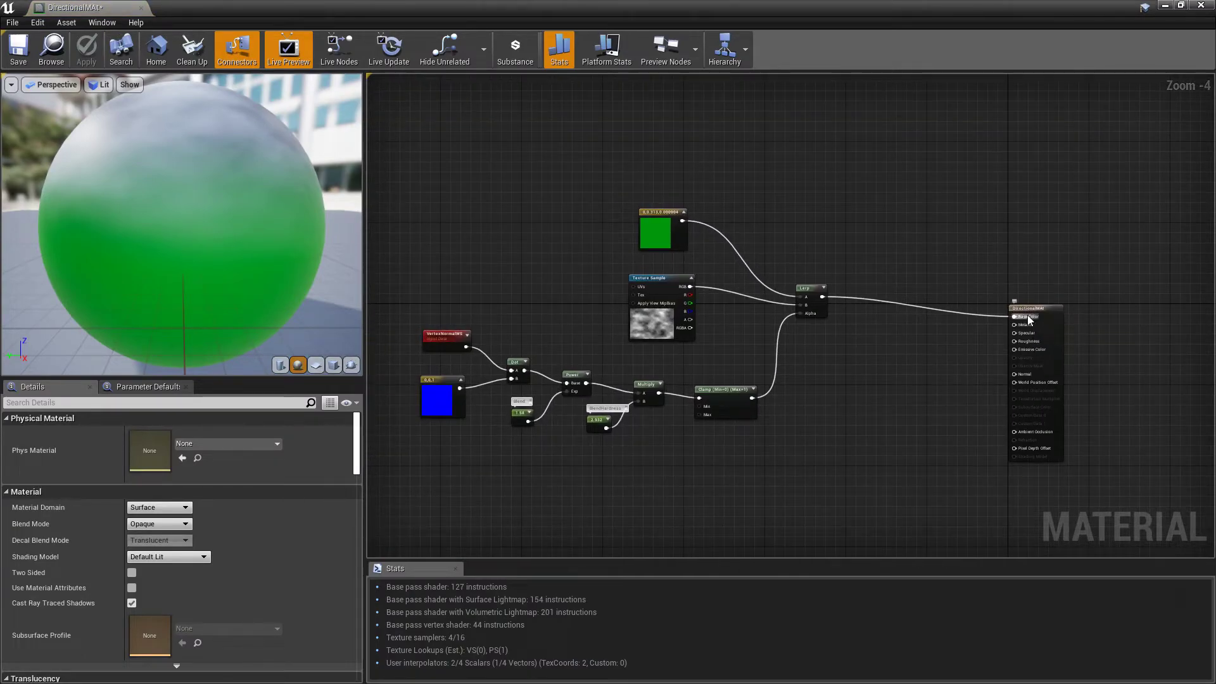
drag(1044, 310, 1053, 289)
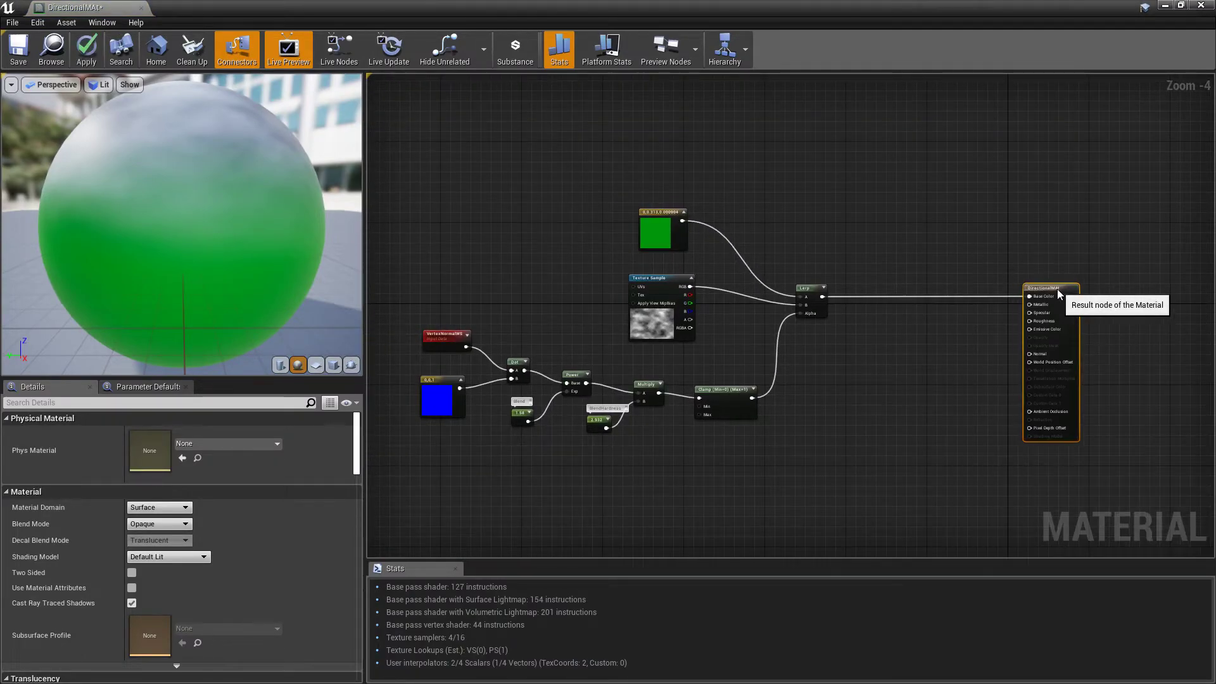
Duplicate the green constant, the Texture Sample and the Lerp, and place the copies below the existing chain
drag(868, 310, 868, 311)
right_drag(824, 410, 786, 319)
key(ctrl+c)
key(ctrl+v)
click(819, 390)
drag(829, 437, 821, 342)
Arrange the duplicated nodes and connect the Clamp output to the duplicated Lerp's Alpha
scroll(746, 373, up, 4)
right_drag(735, 419, 734, 414)
drag(675, 340, 790, 406)
drag(865, 457, 865, 450)
right_drag(865, 451, 957, 340)
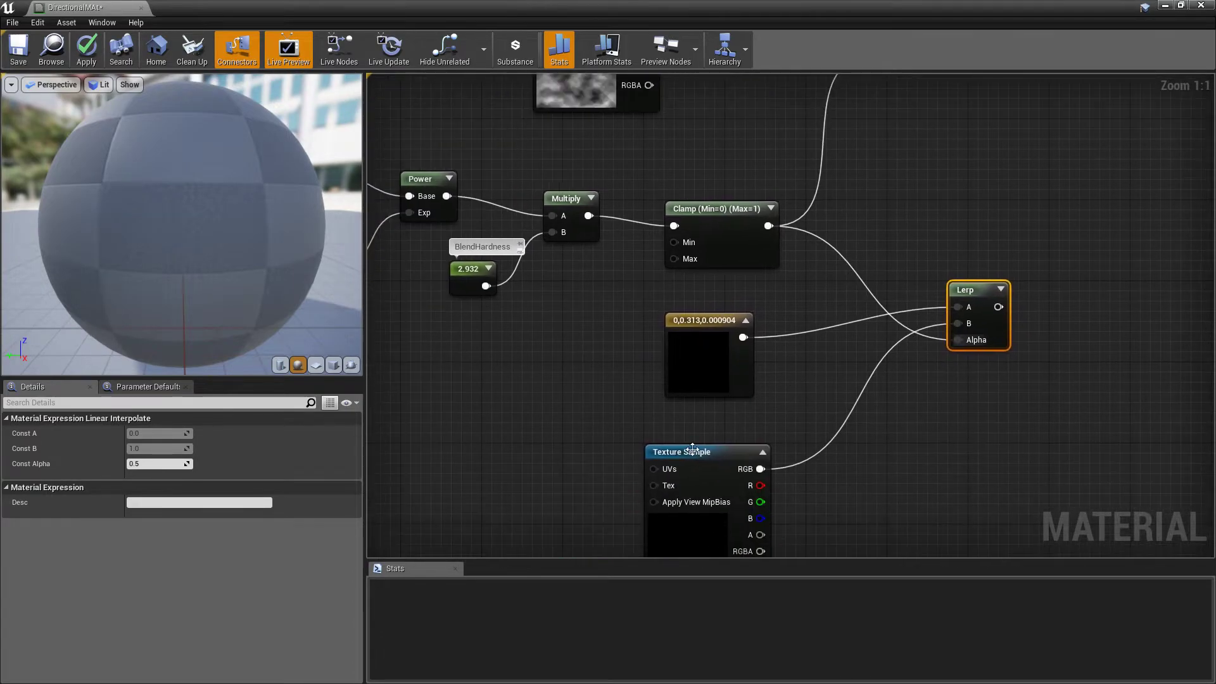
Replace the duplicated Texture Sample and green constant with a new Constant3Vector node below the Clamp
click(701, 447)
key(Delete)
click(684, 363)
key(Delete)
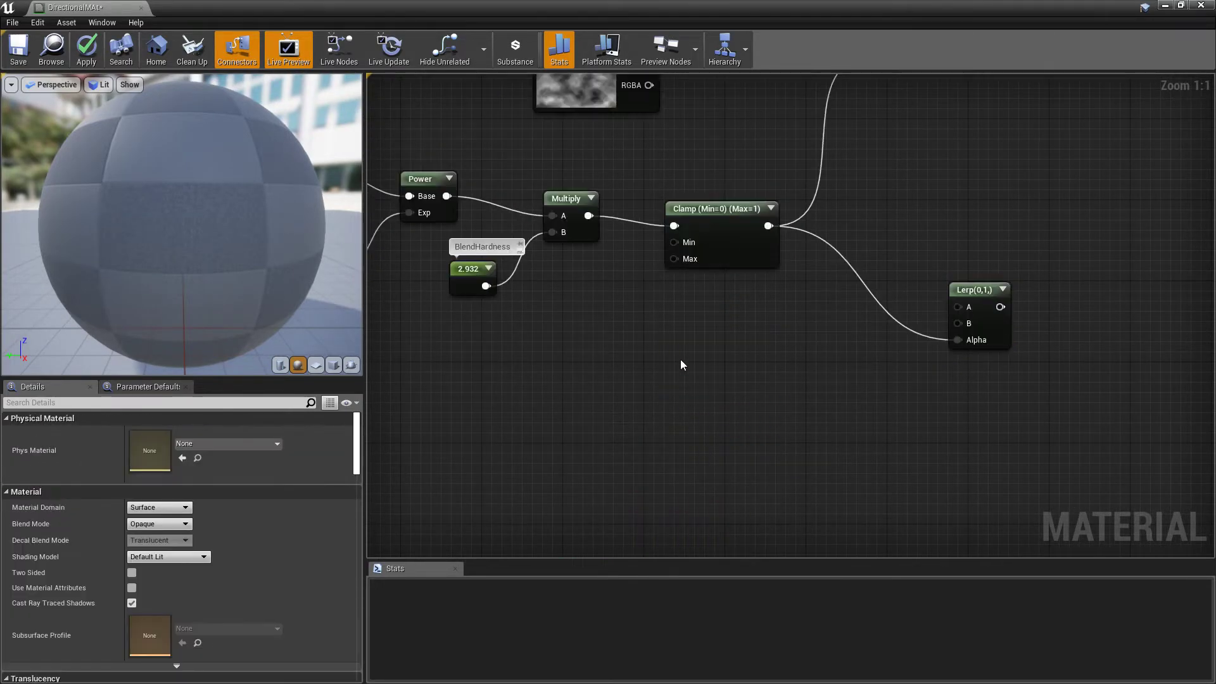
click(654, 316)
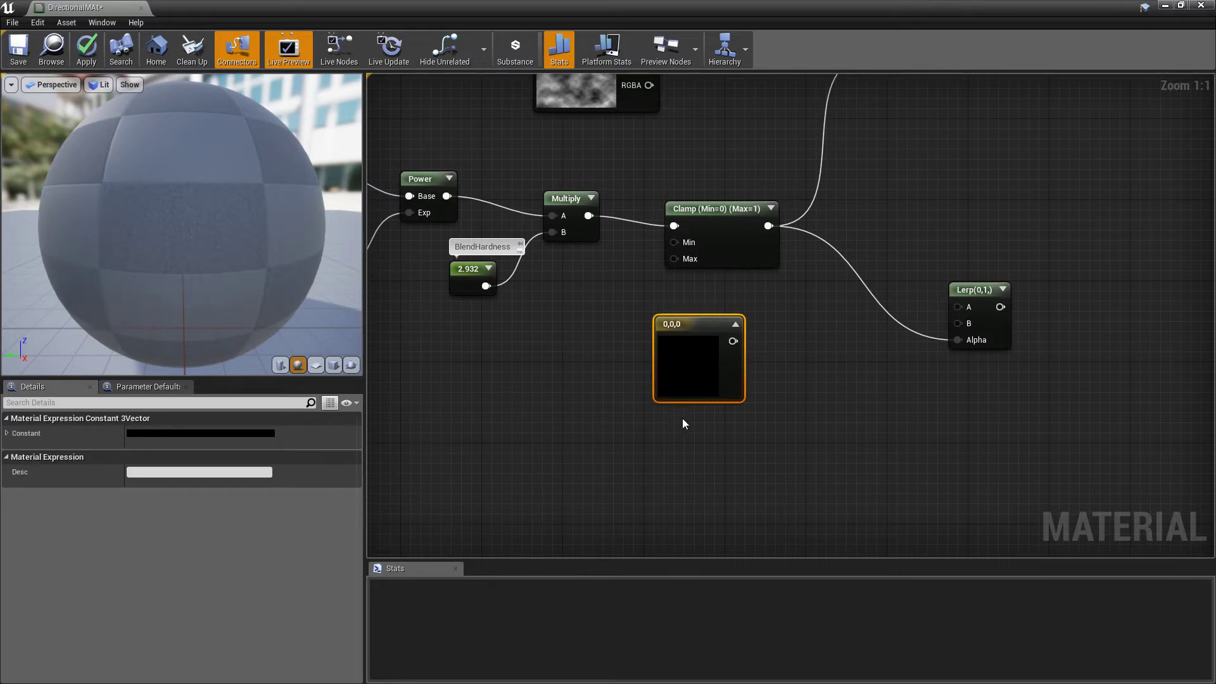
Add a second Constant3Vector below the first and set the upper one's colour to white (1,1,1)
click(668, 434)
click(684, 361)
click(206, 433)
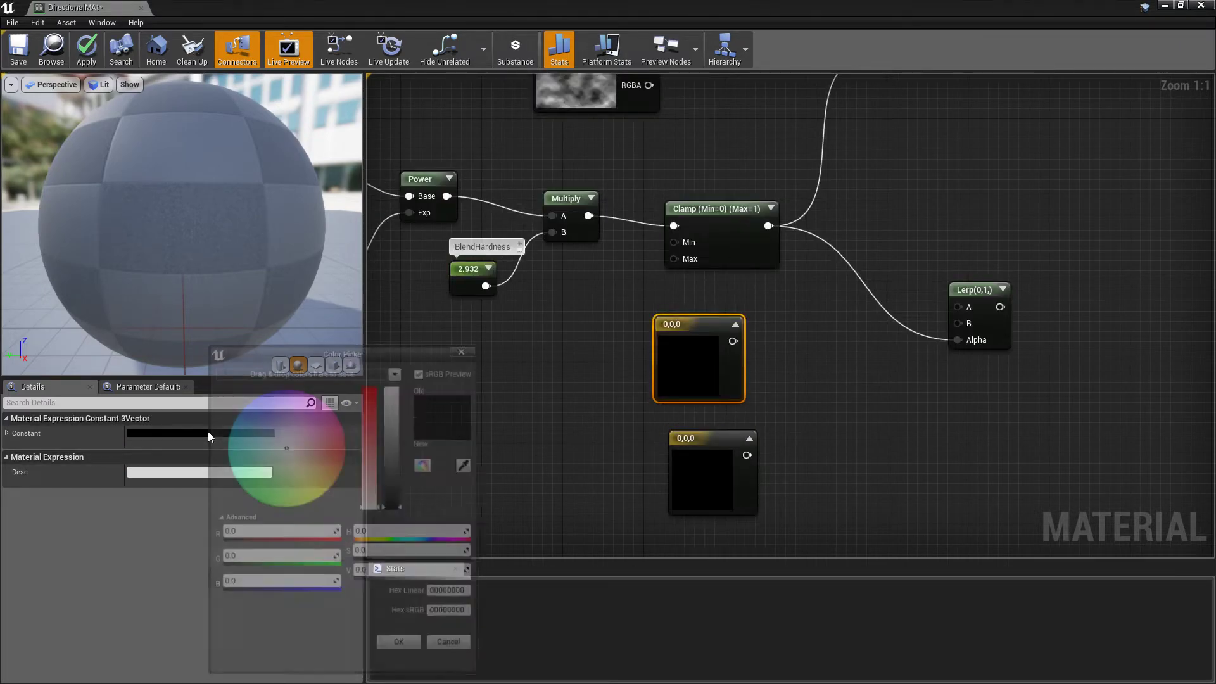
drag(397, 465, 393, 366)
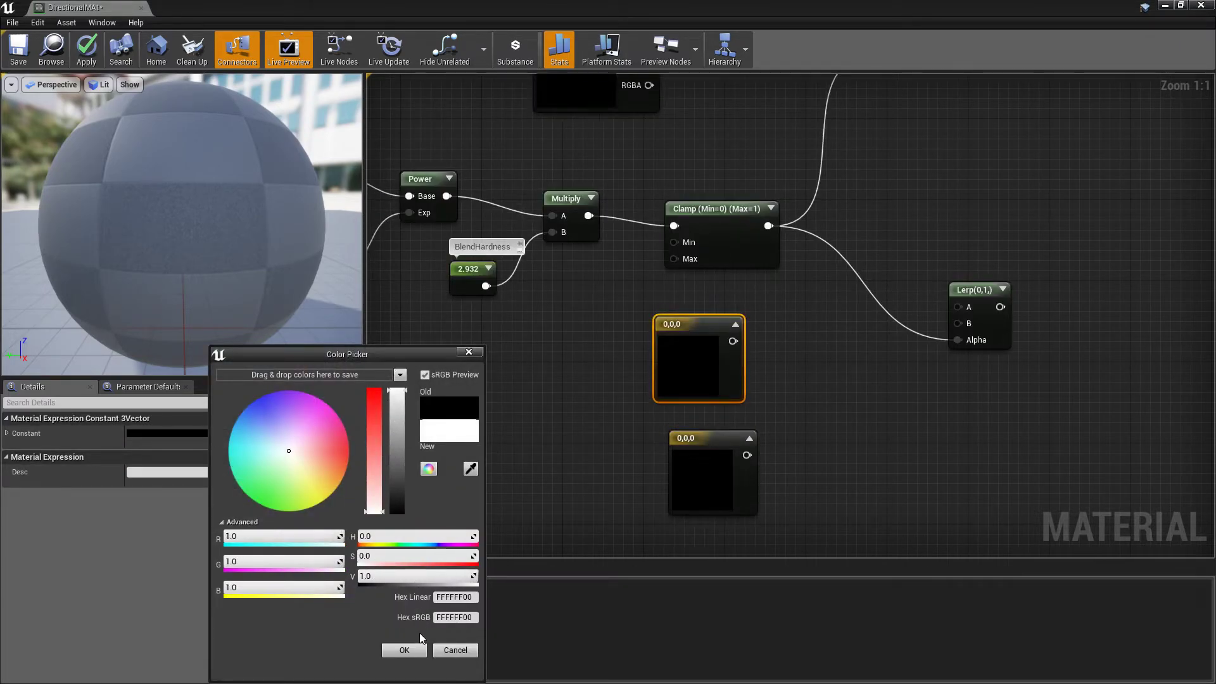
click(403, 651)
Connect the black constant to the second Lerp's A and the white one to B, stacking black above white
drag(732, 341, 992, 337)
drag(747, 455, 968, 348)
drag(661, 374, 701, 543)
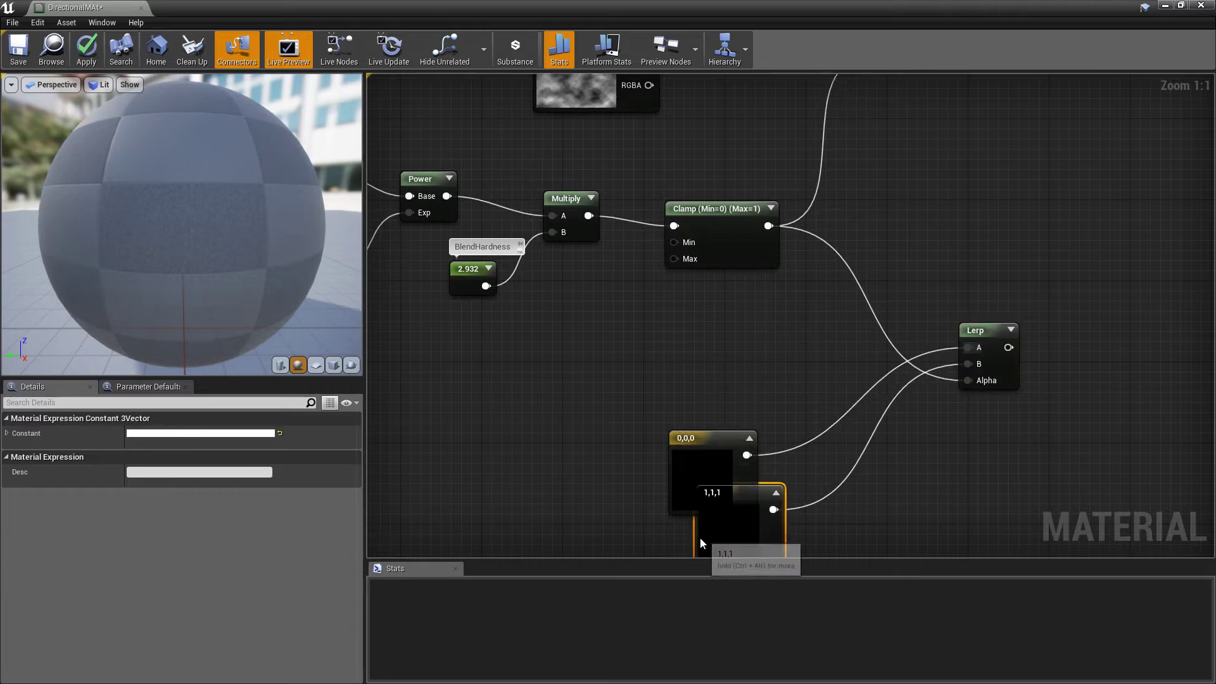
drag(678, 483, 674, 355)
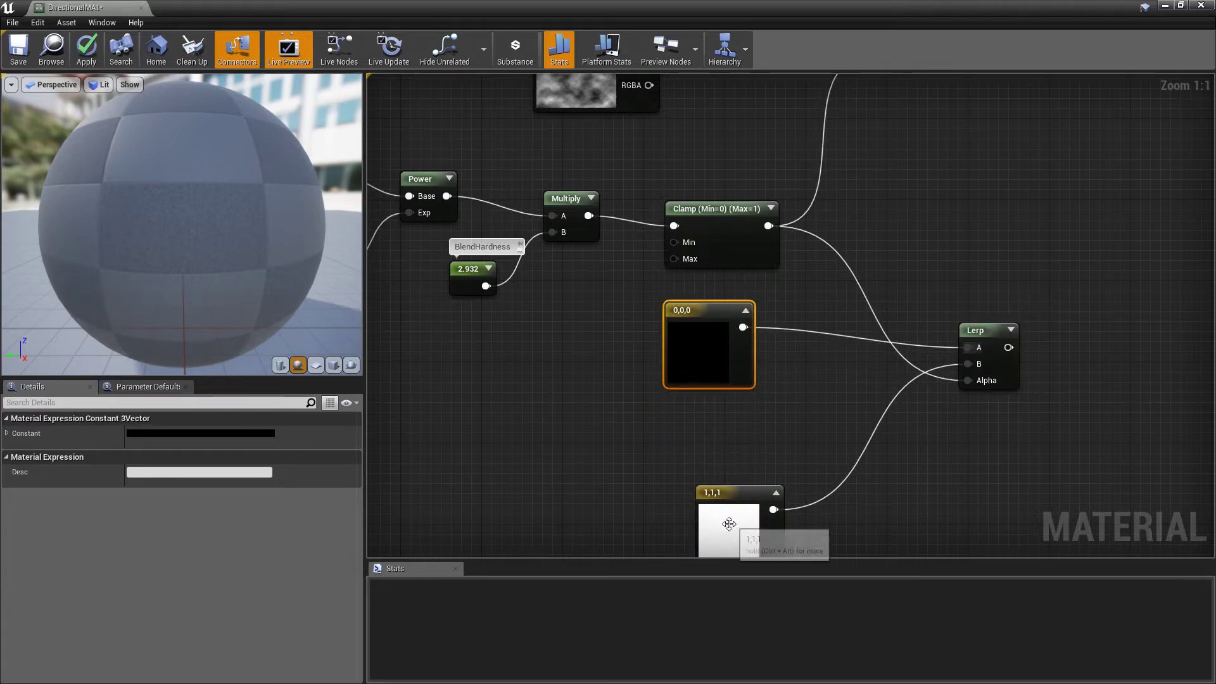
drag(728, 524, 696, 452)
click(692, 365)
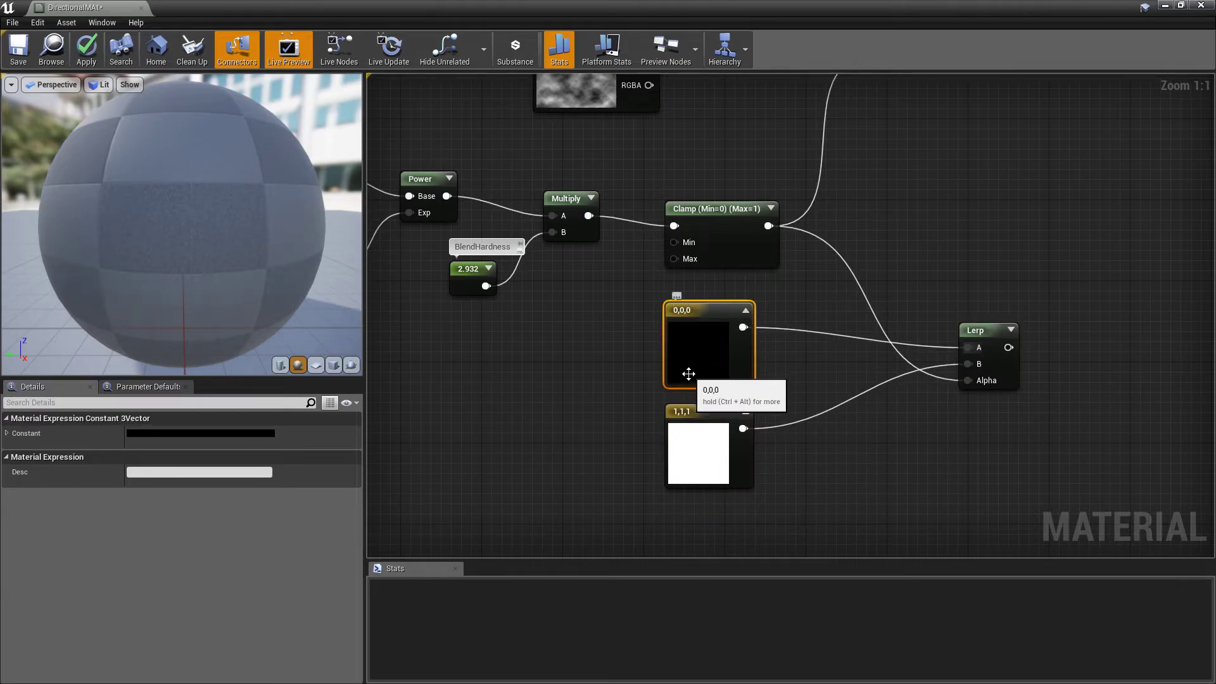
click(709, 443)
Connect the second Lerp's output to the material's Specular input and apply the changes to the material
right_drag(608, 164, 608, 300)
click(567, 203)
right_drag(604, 473, 547, 288)
click(630, 401)
right_drag(964, 169, 736, 354)
drag(721, 477, 1043, 188)
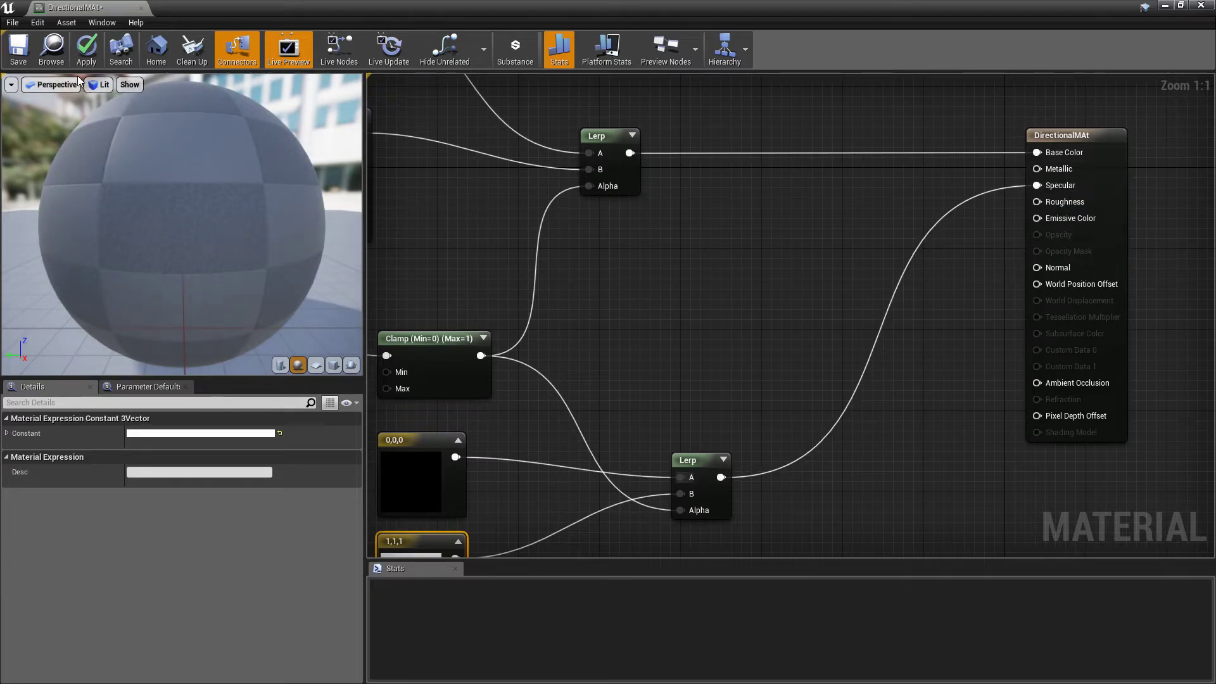
drag(159, 192, 158, 219)
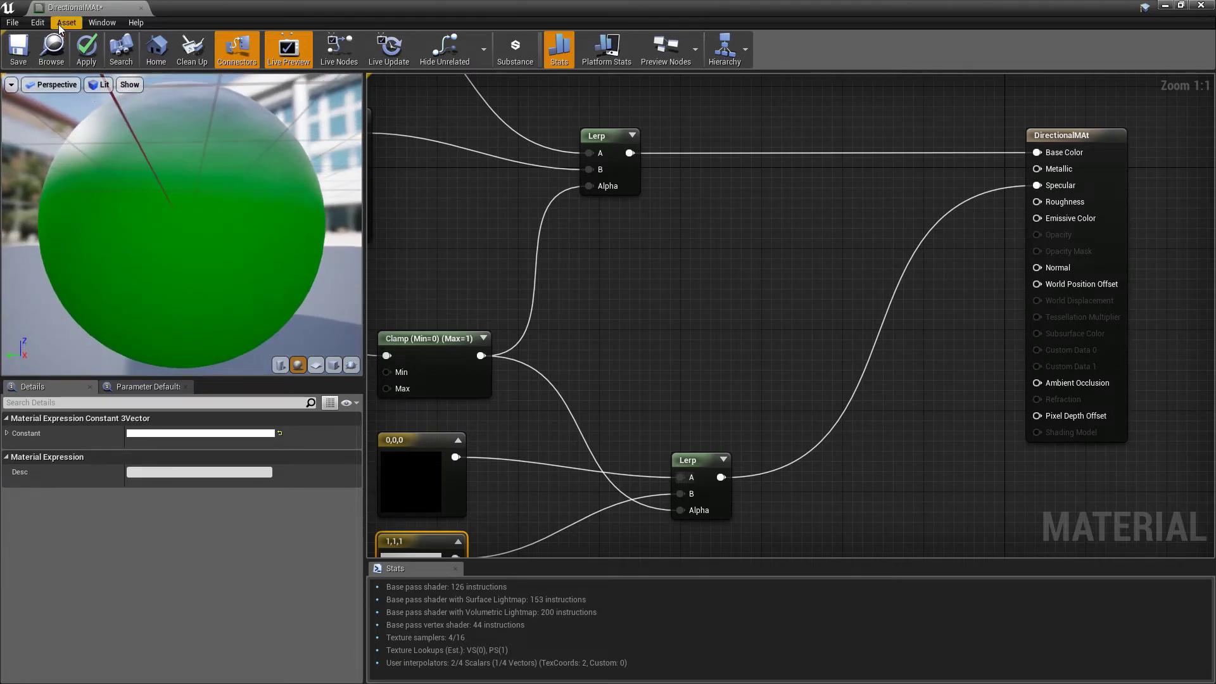
click(83, 47)
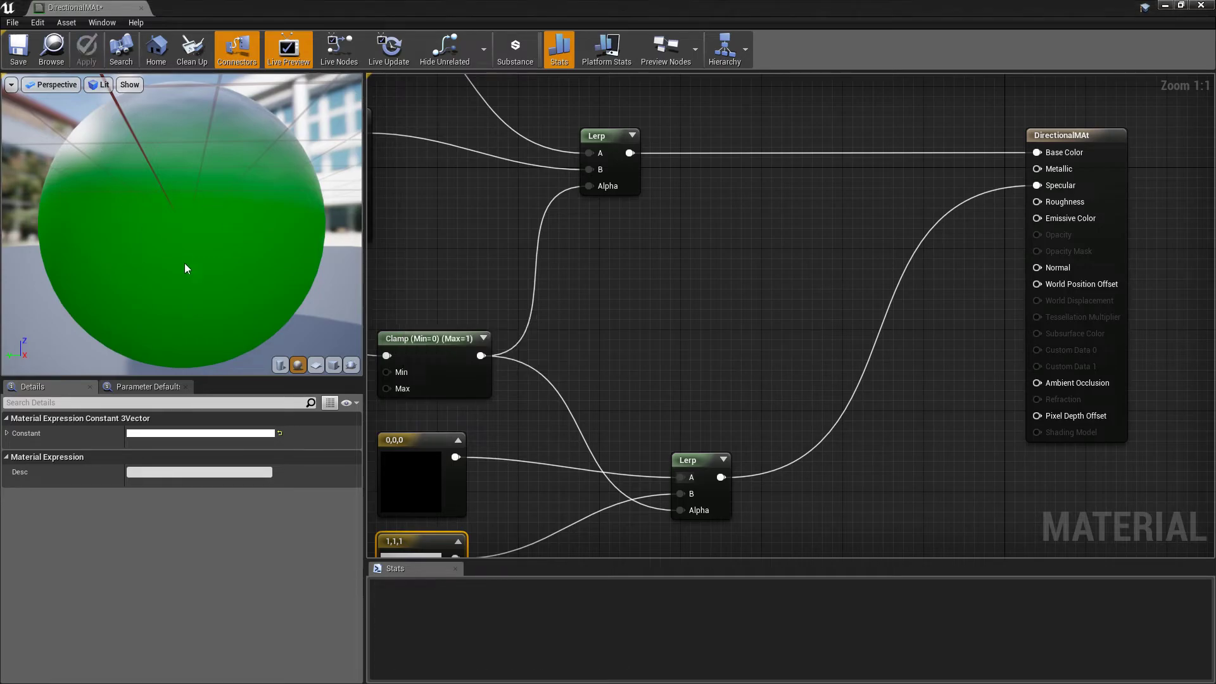
Return to the level and examine the updated material on the chamfered cube from several angles
click(1165, 5)
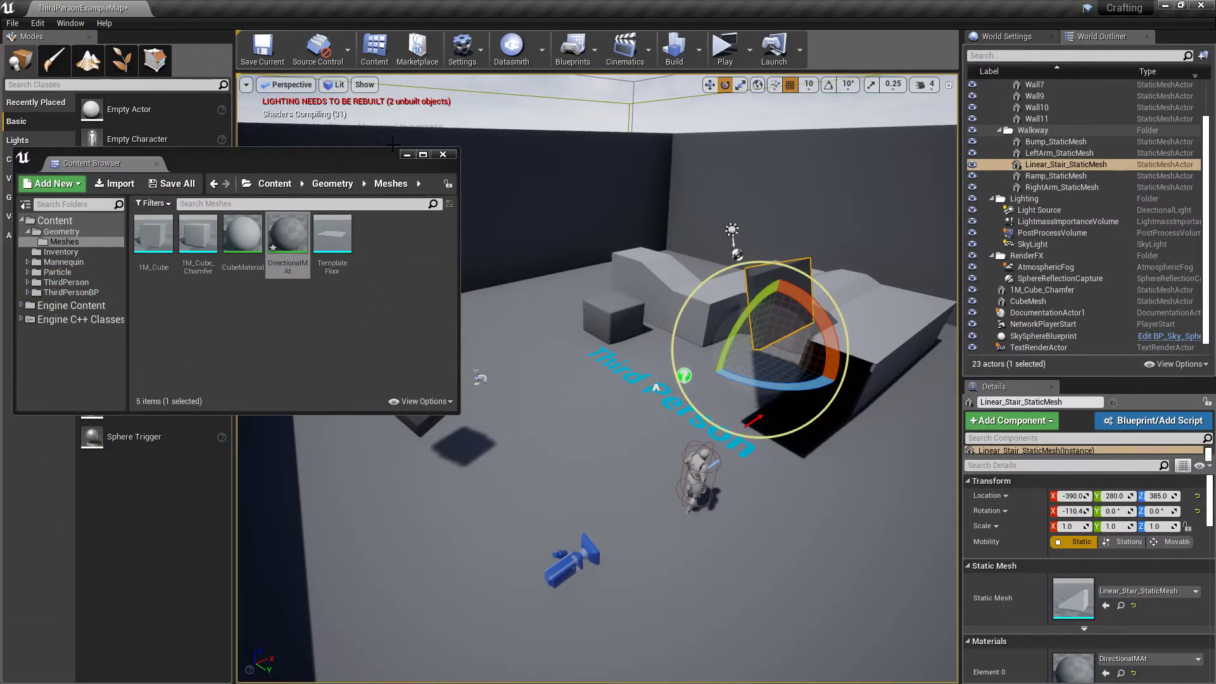
click(407, 155)
click(413, 394)
key(f)
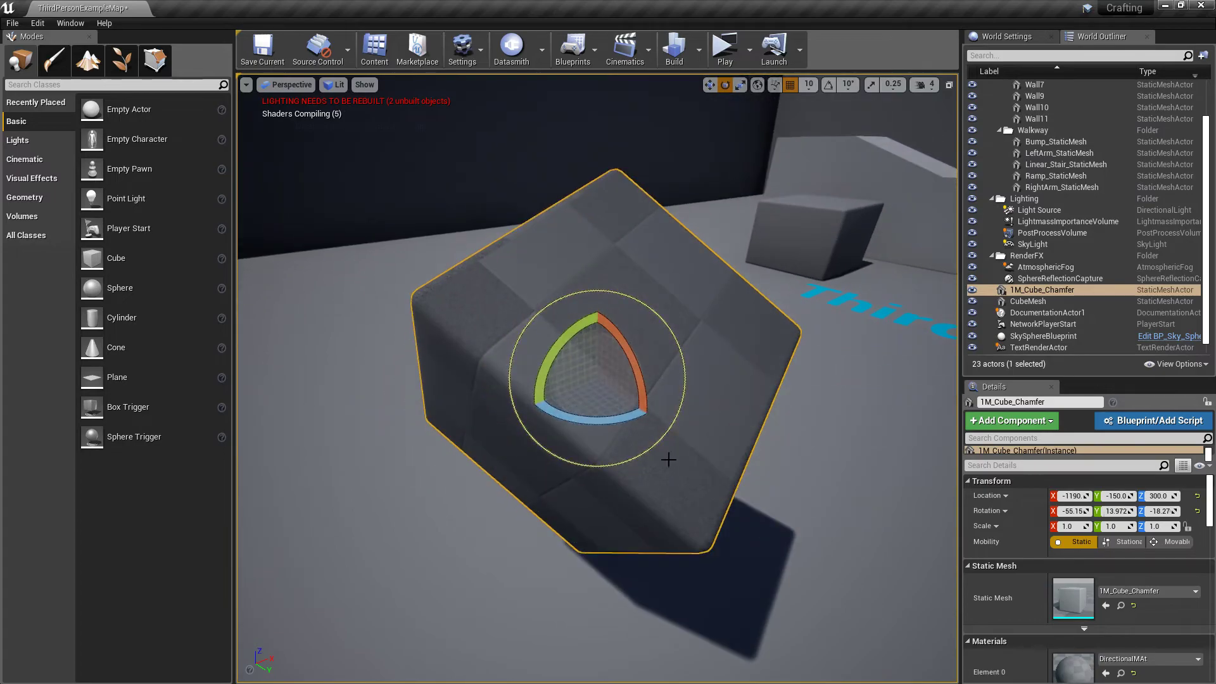
alt+drag(778, 500, 659, 463)
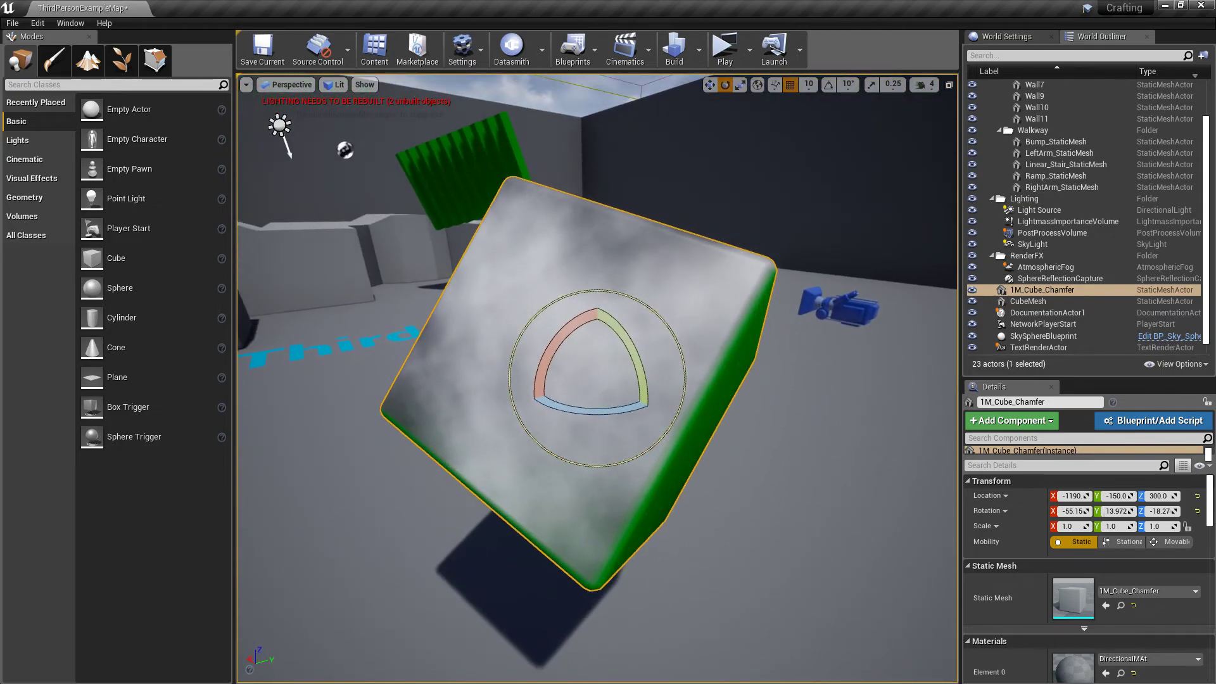
right_drag(557, 361, 710, 444)
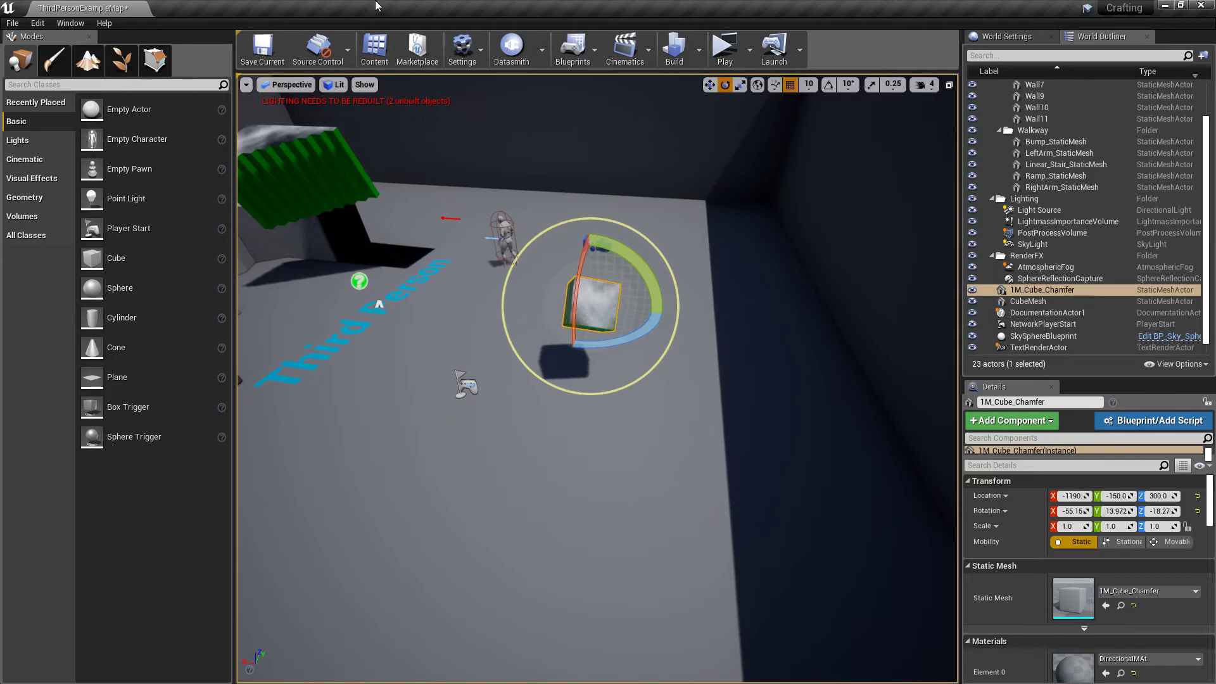
Reopen the DirectionalMAt graph and move the VertexNormalWS node closer above the blue 0,0,1 constant
click(387, 56)
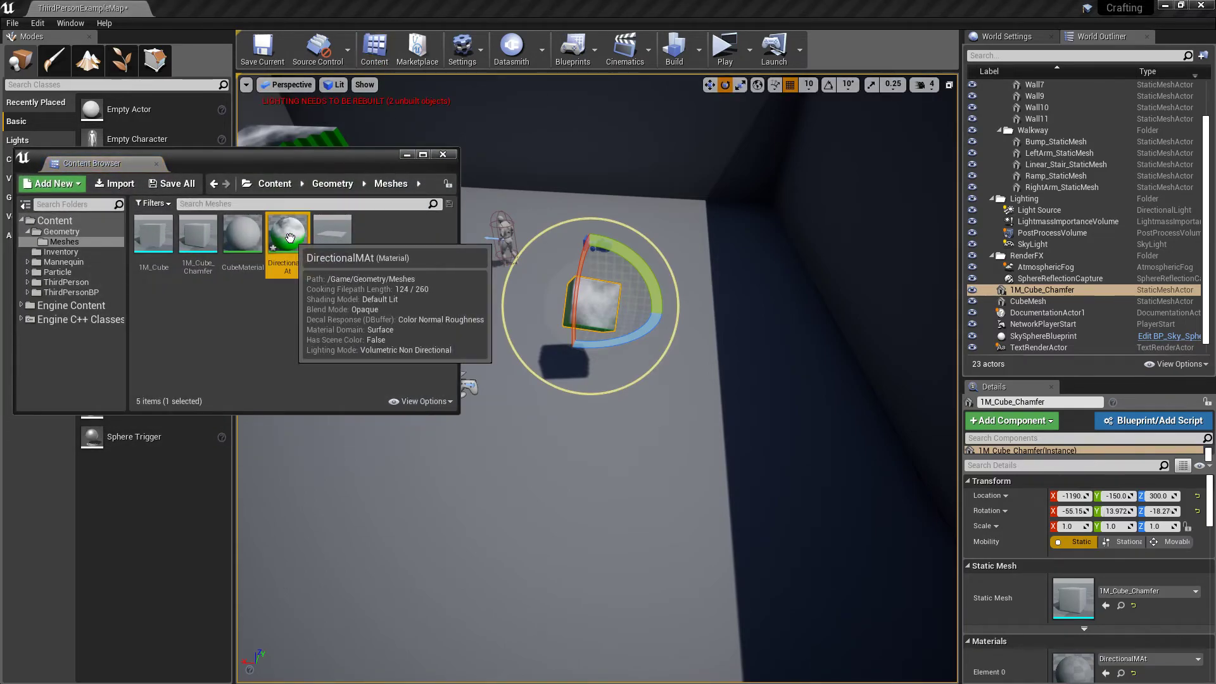
double_click(305, 258)
scroll(633, 348, up, 3)
scroll(633, 348, up, 3)
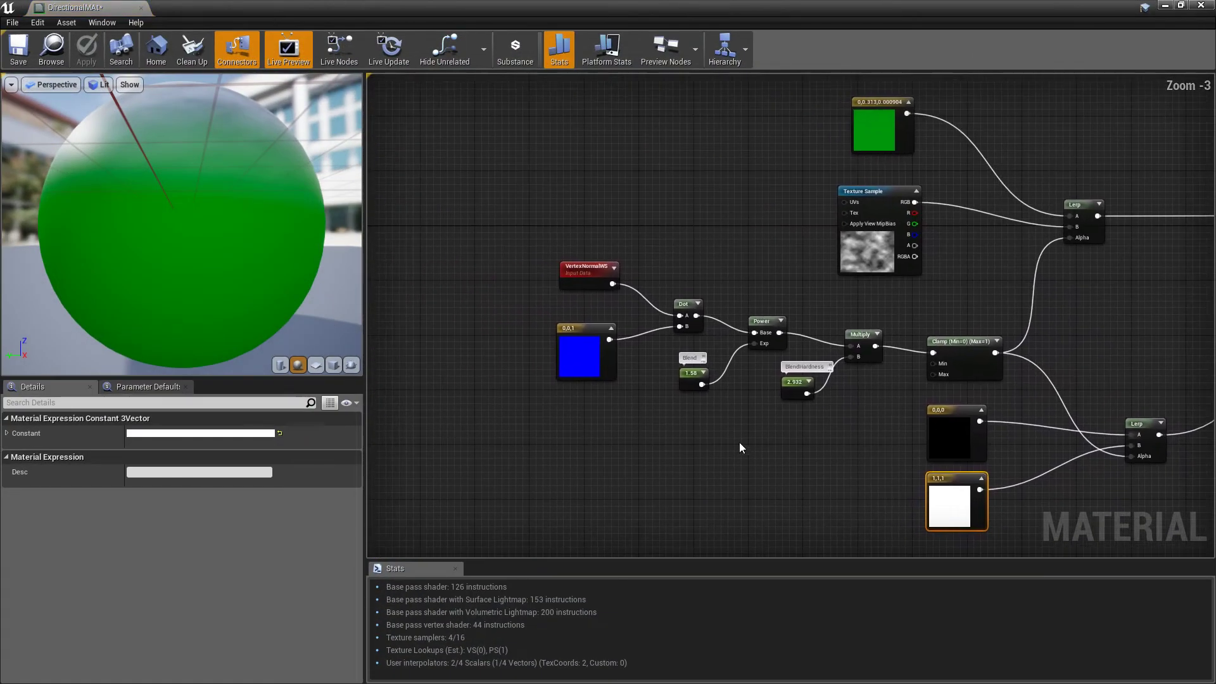
click(436, 375)
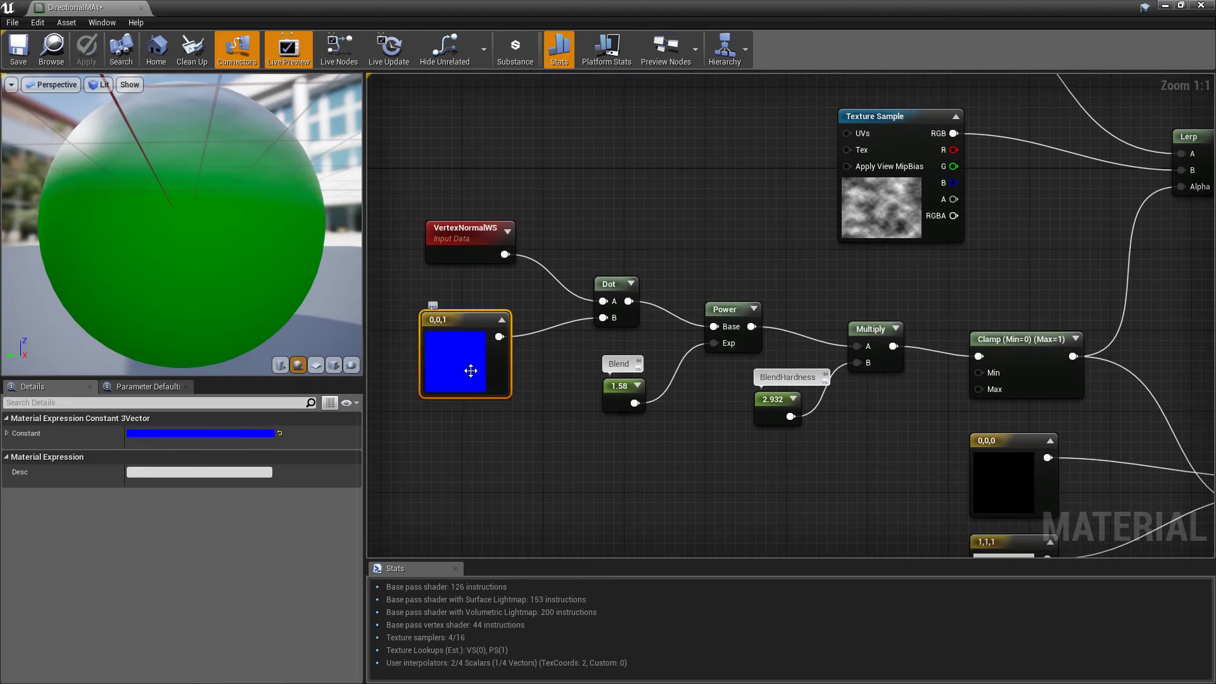
drag(448, 237, 445, 256)
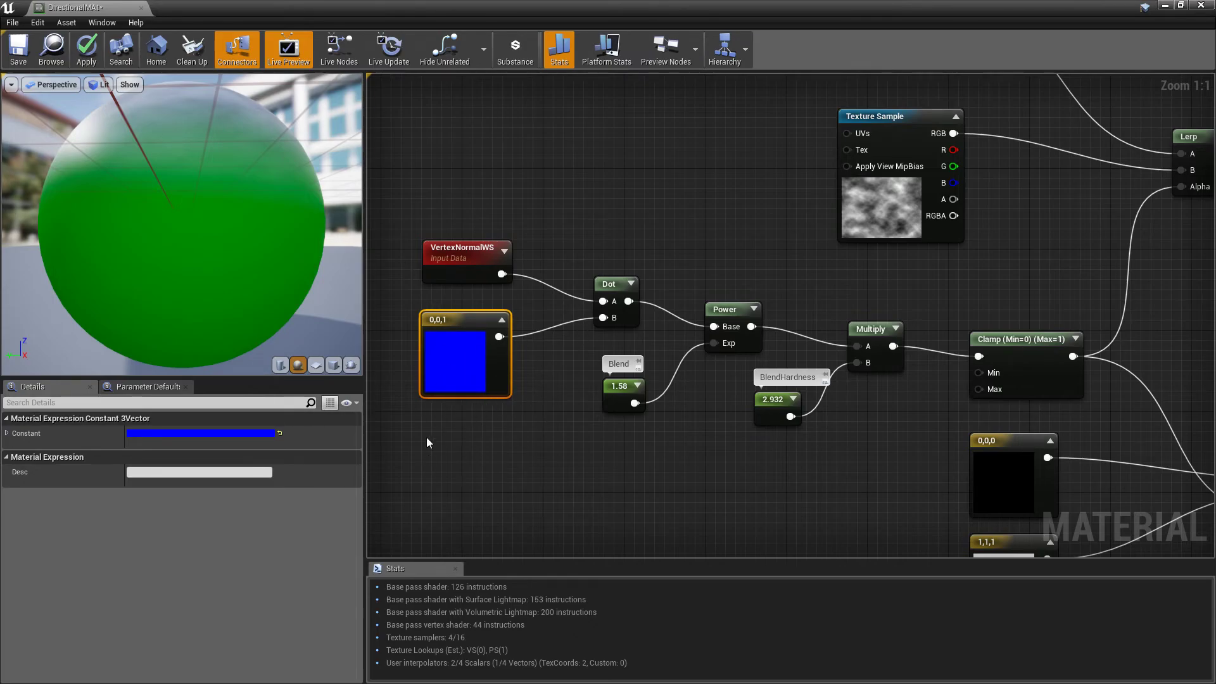
right_drag(588, 469, 557, 451)
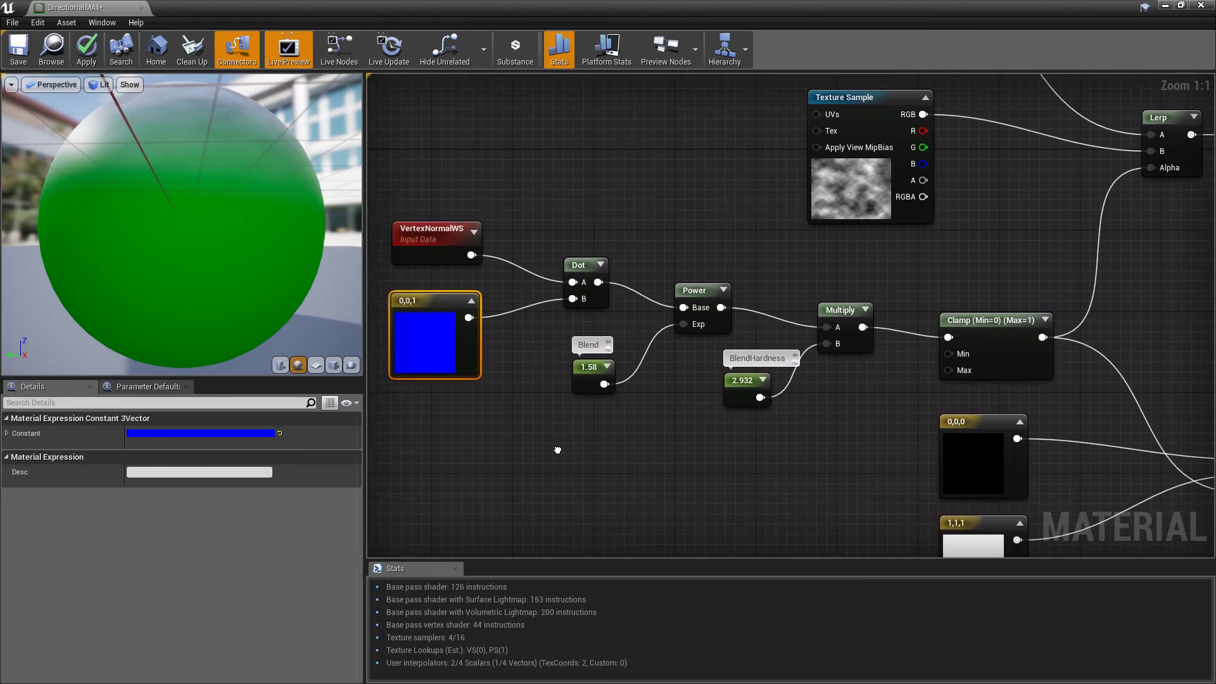
Review the blue direction vector, Blend and BlendHardness constants, and apply the changes to the material
click(663, 207)
click(402, 341)
click(583, 364)
click(741, 381)
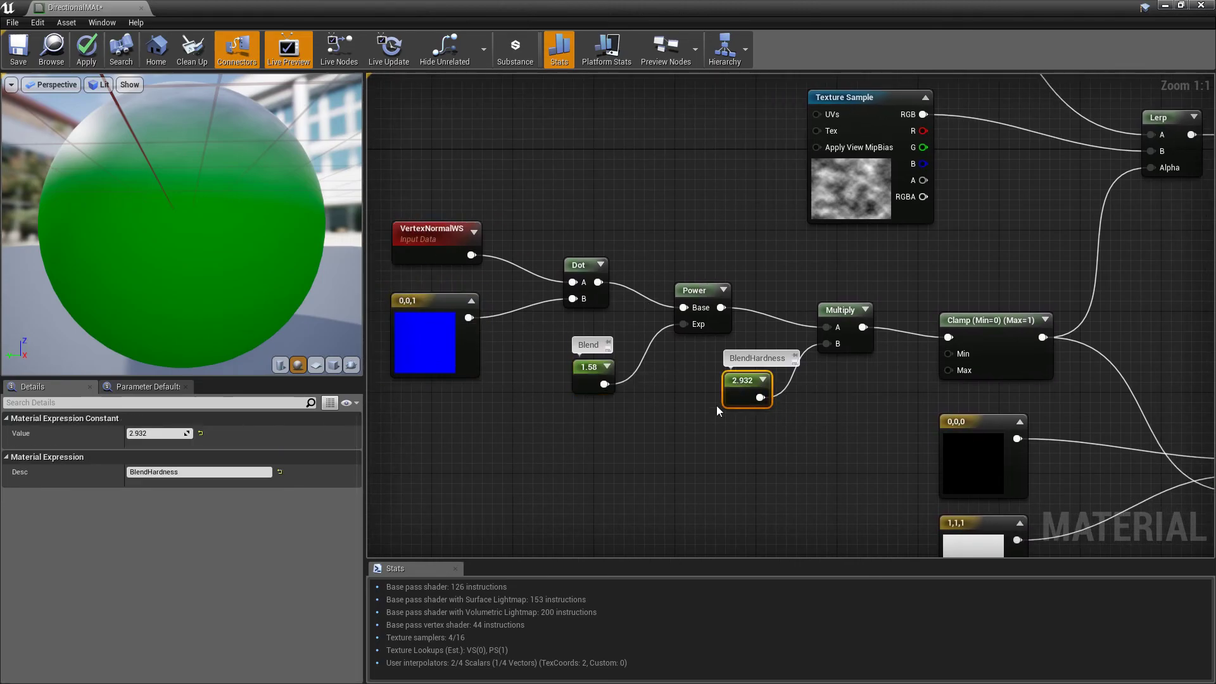
click(580, 369)
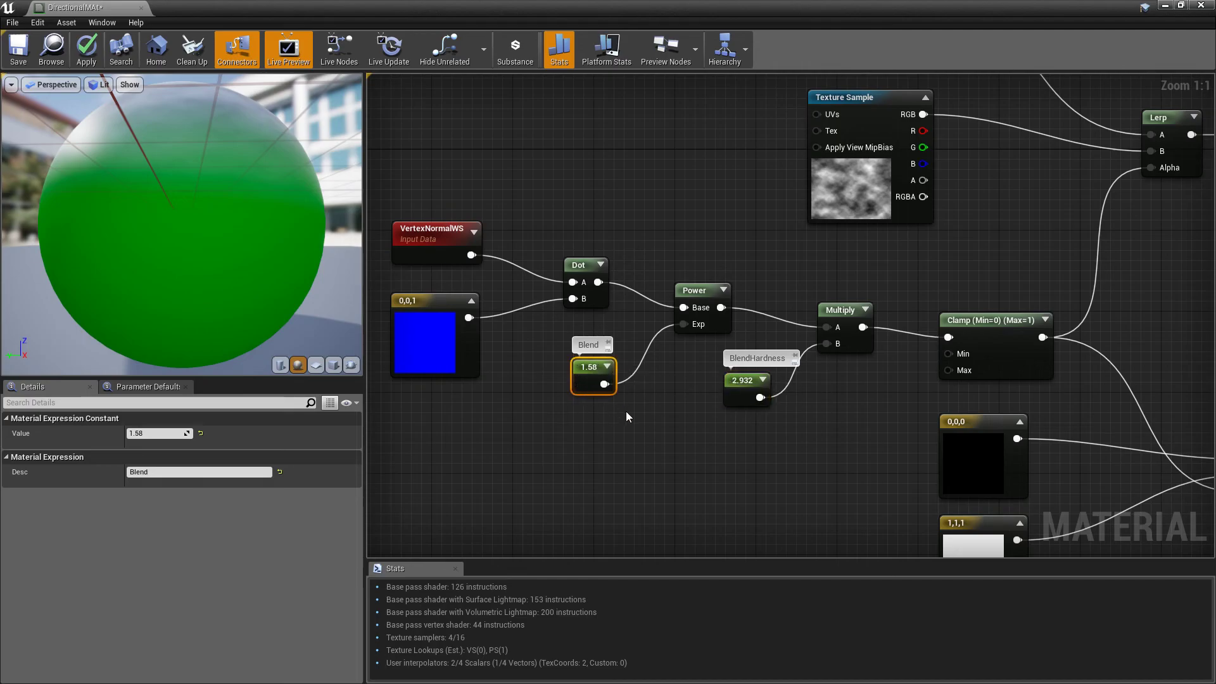
click(739, 388)
click(585, 378)
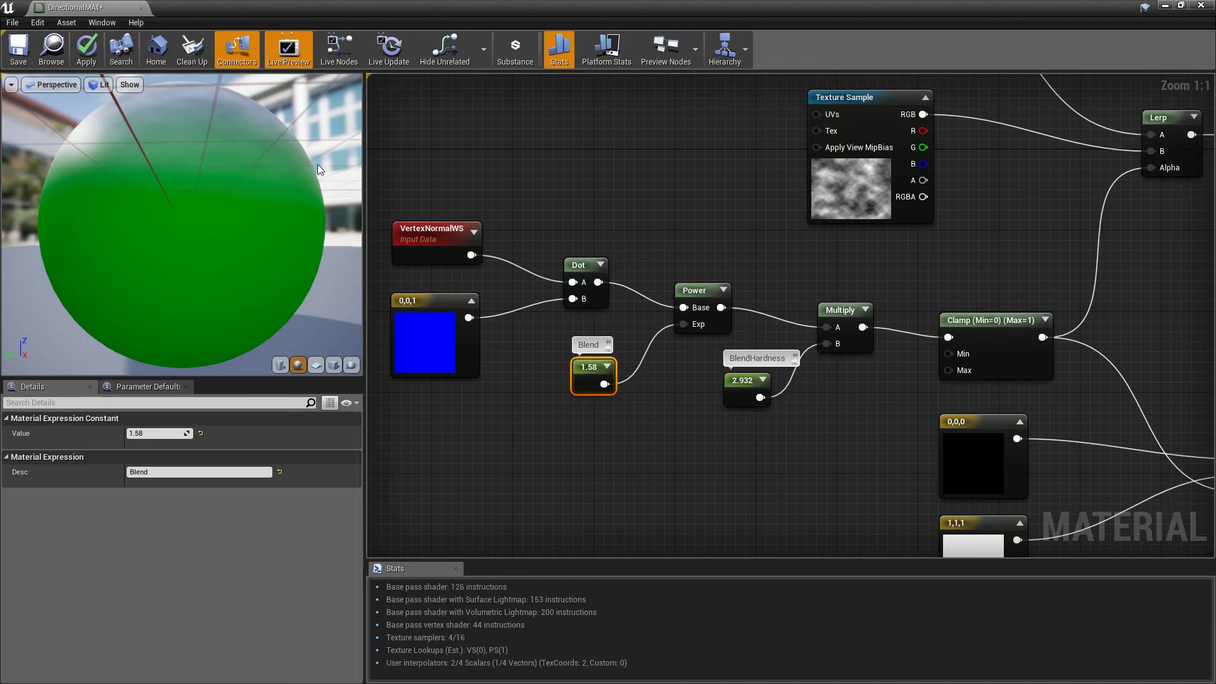
click(87, 49)
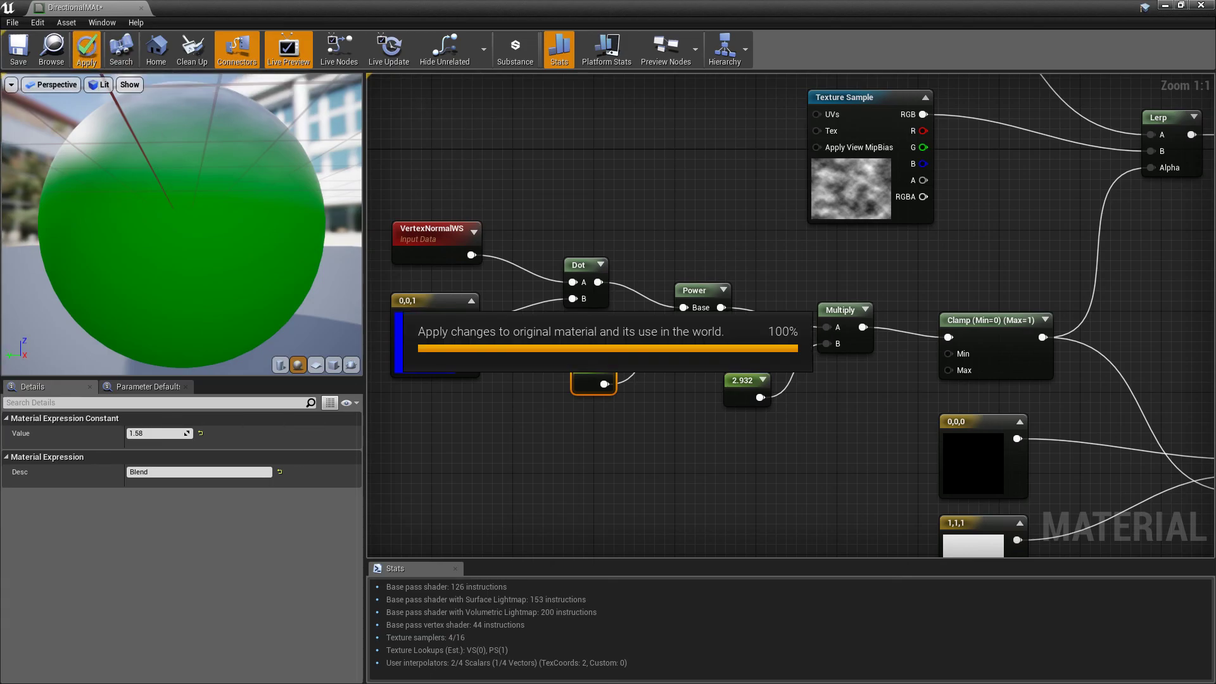